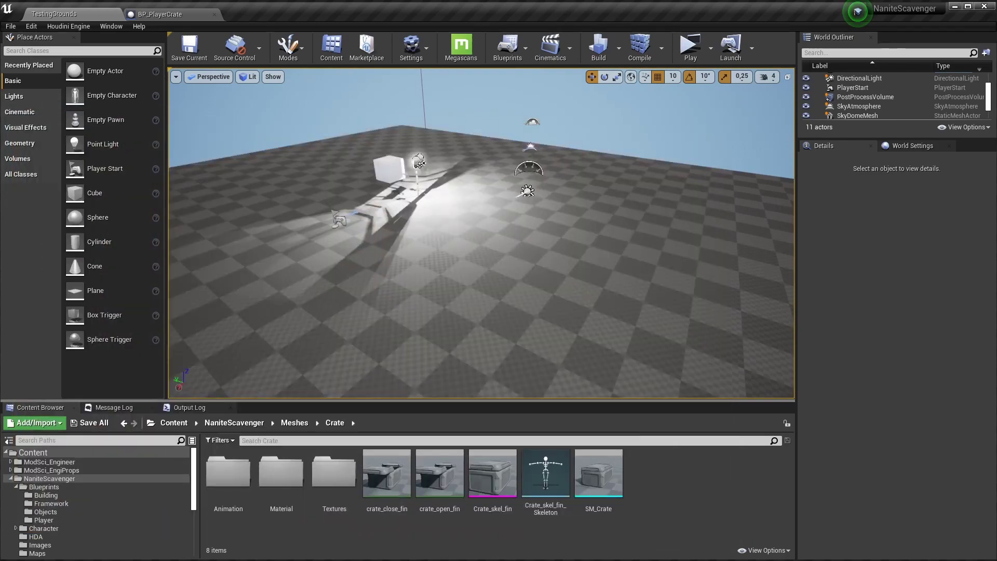
# Test the MI_CrateUDIM material on a temporary Crate_skel_fin mesh in the level and delete the mesh
pyautogui.moveTo(594, 322); pyautogui.dragTo(594, 322, button='right')
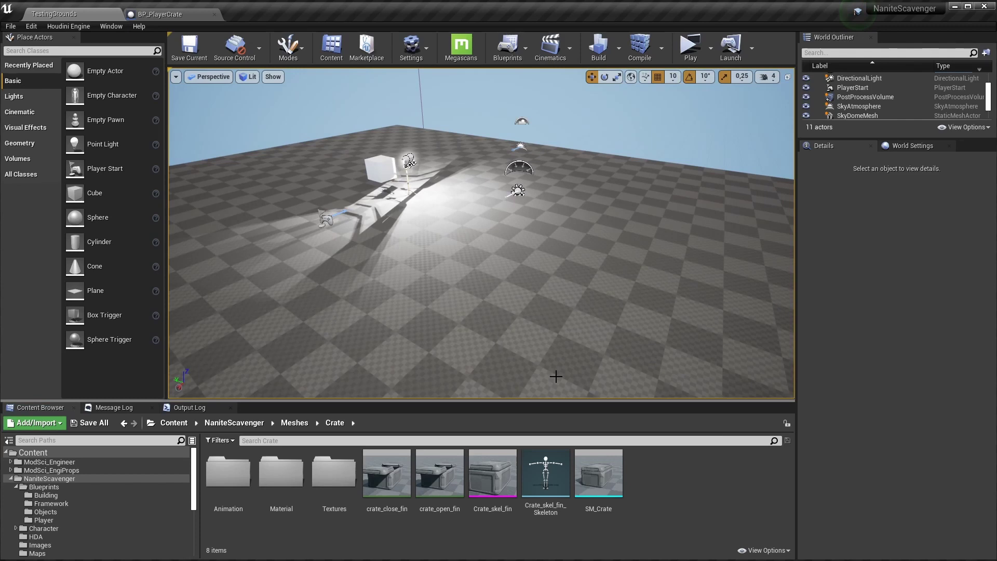
pyautogui.moveTo(487, 472)
pyautogui.moveTo(487, 472); pyautogui.dragTo(520, 296)
pyautogui.doubleClick(282, 473)
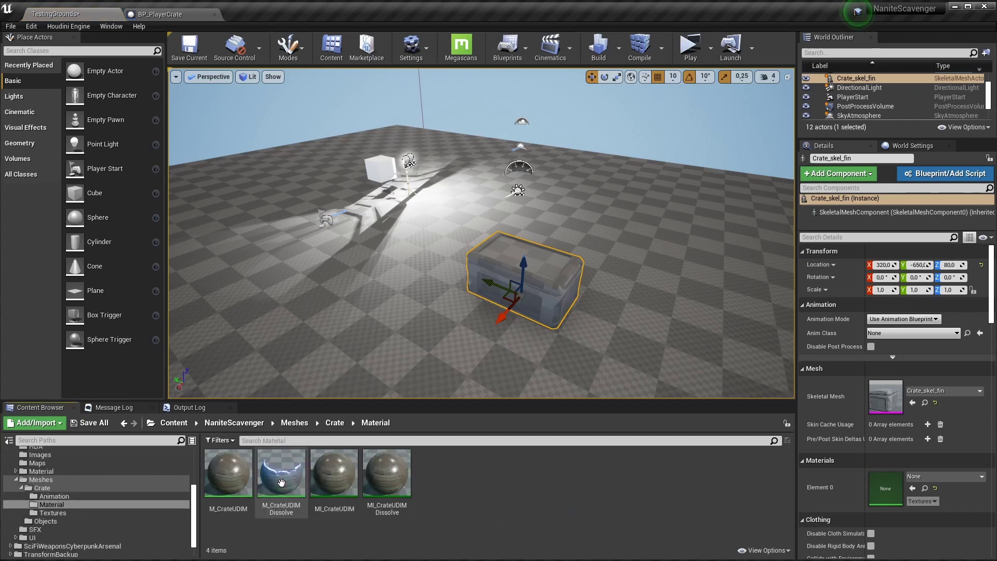
pyautogui.click(344, 476)
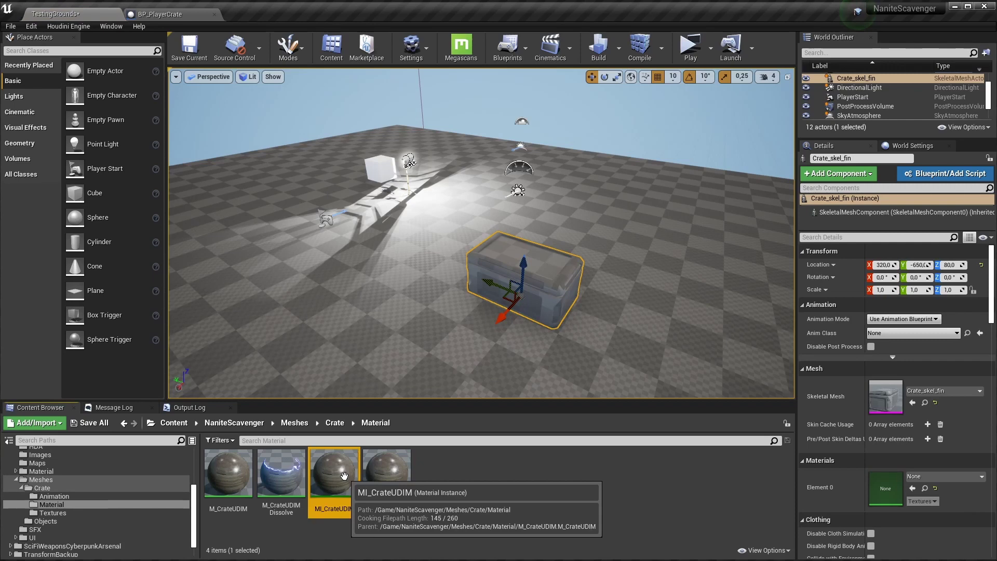
pyautogui.moveTo(344, 476); pyautogui.dragTo(572, 285)
pyautogui.press('Delete')
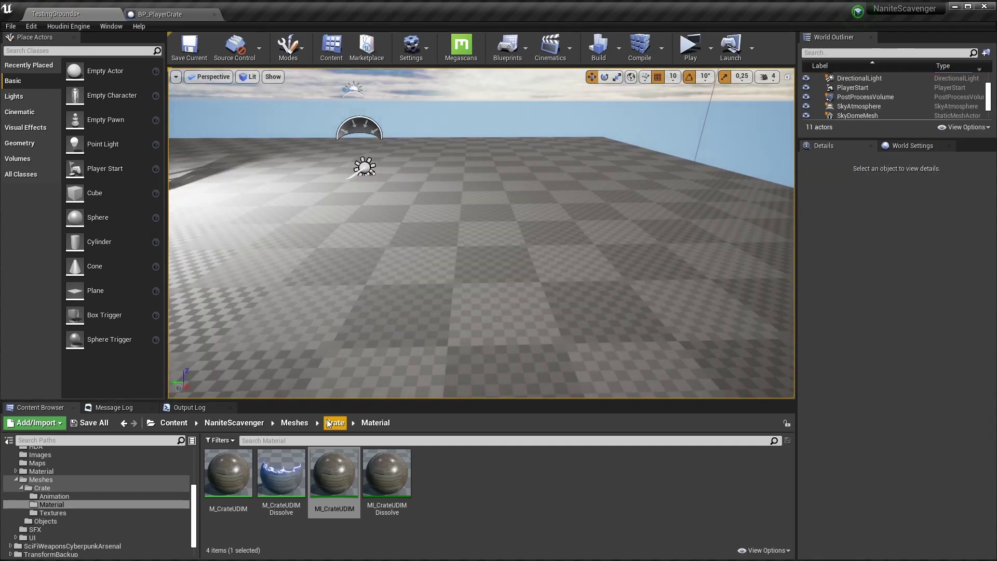
# Create a new folder named Test inside the Crate meshes folder
pyautogui.click(335, 423)
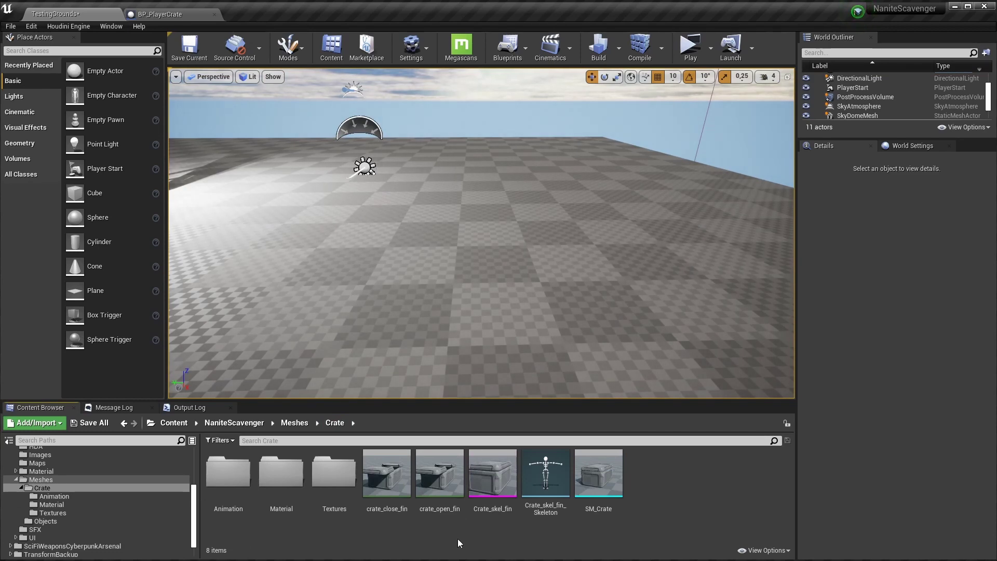
pyautogui.rightClick(352, 532)
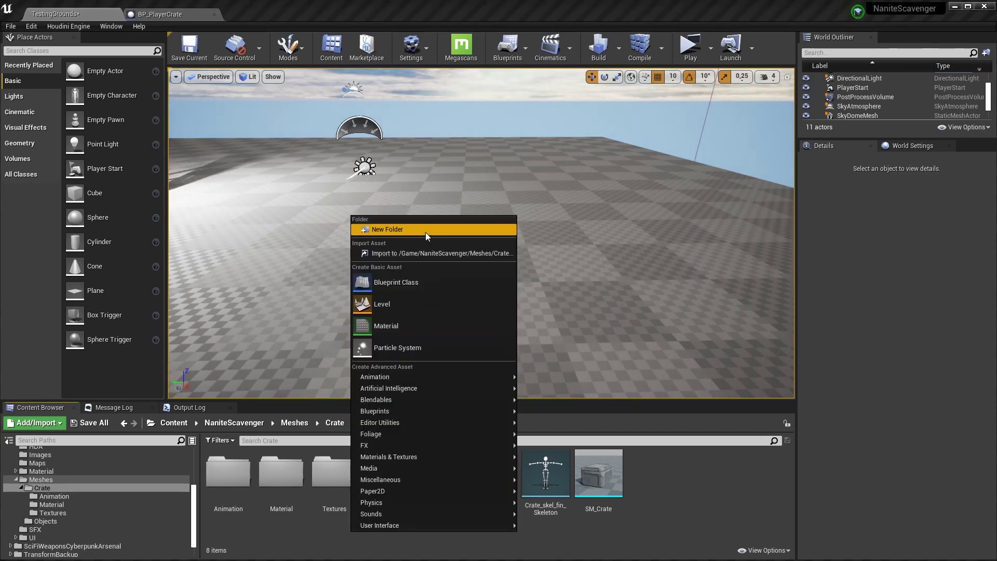
pyautogui.click(401, 229)
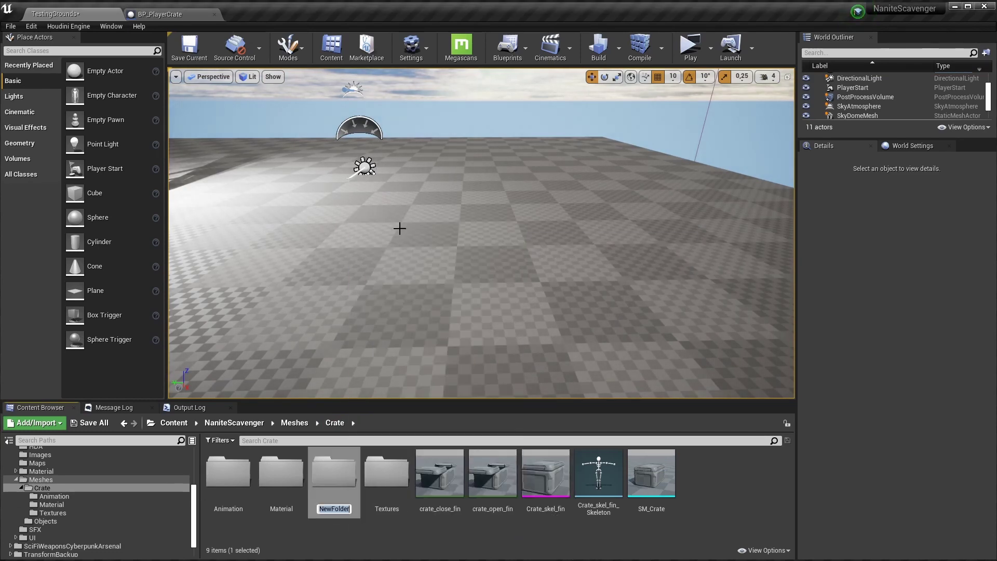
pyautogui.write('Test')
pyautogui.press('Return')
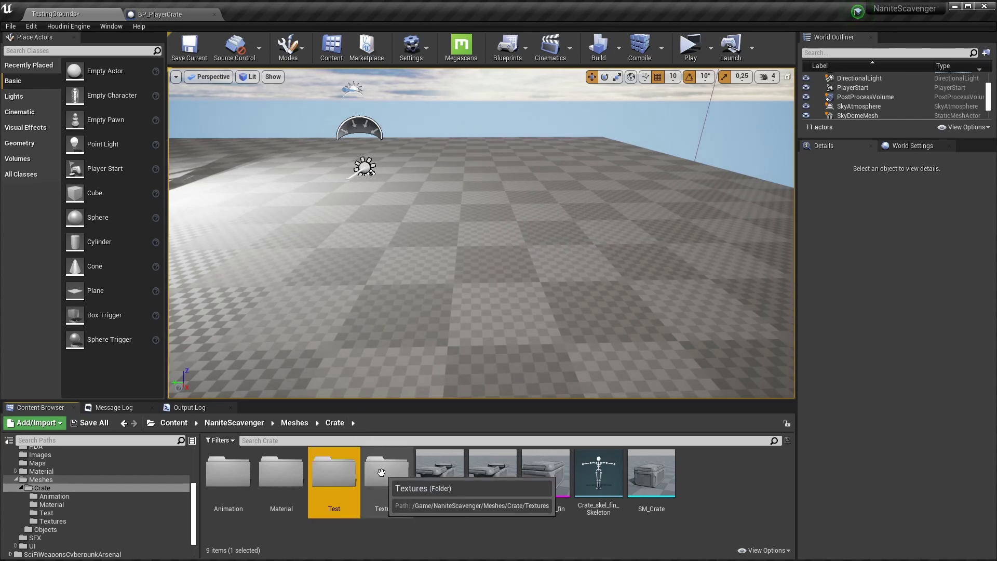
# Create a material instance of M_CrateUDIM named M_CrateUDIM_Test and move it into the Test folder
pyautogui.doubleClick(262, 480)
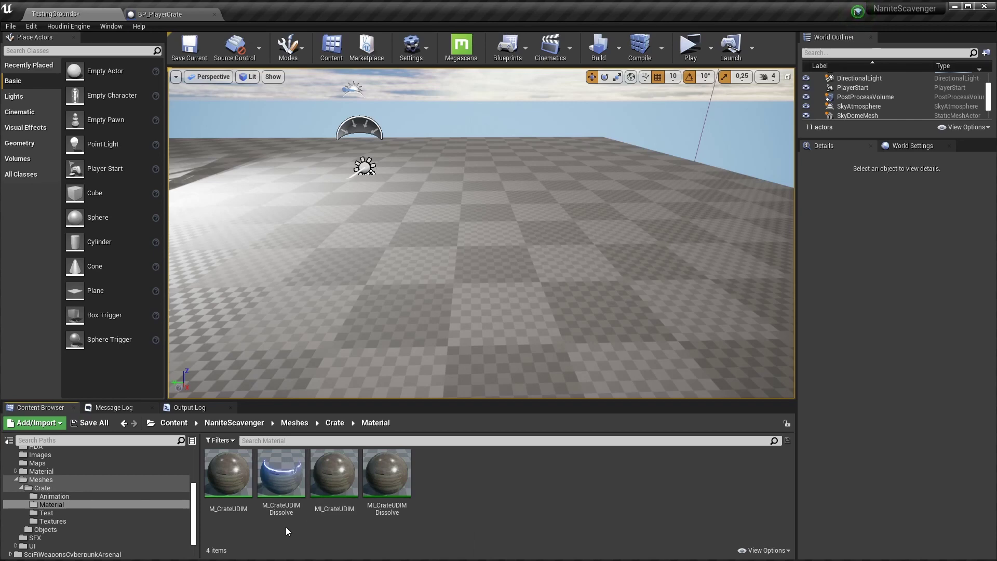
pyautogui.rightClick(238, 469)
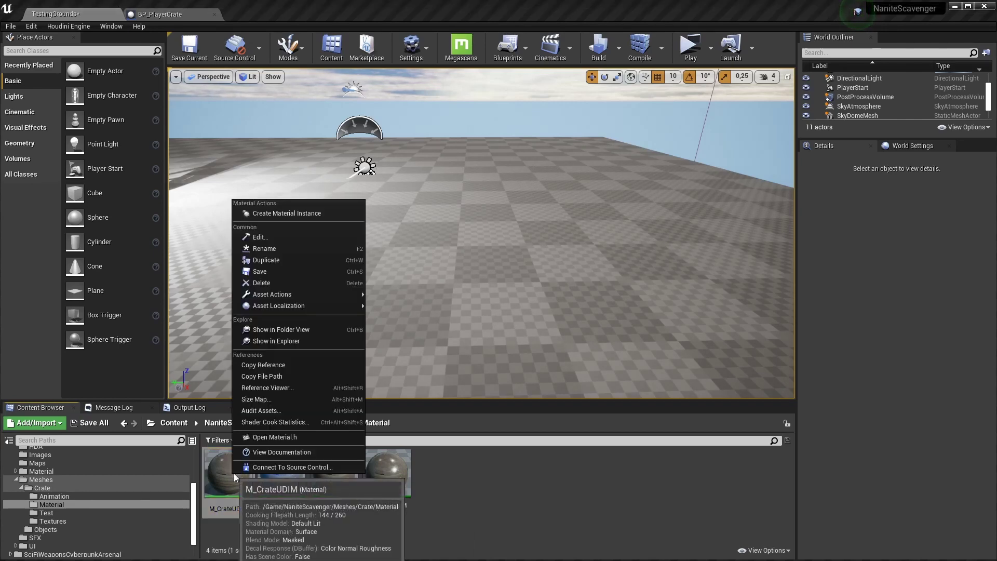
pyautogui.click(298, 212)
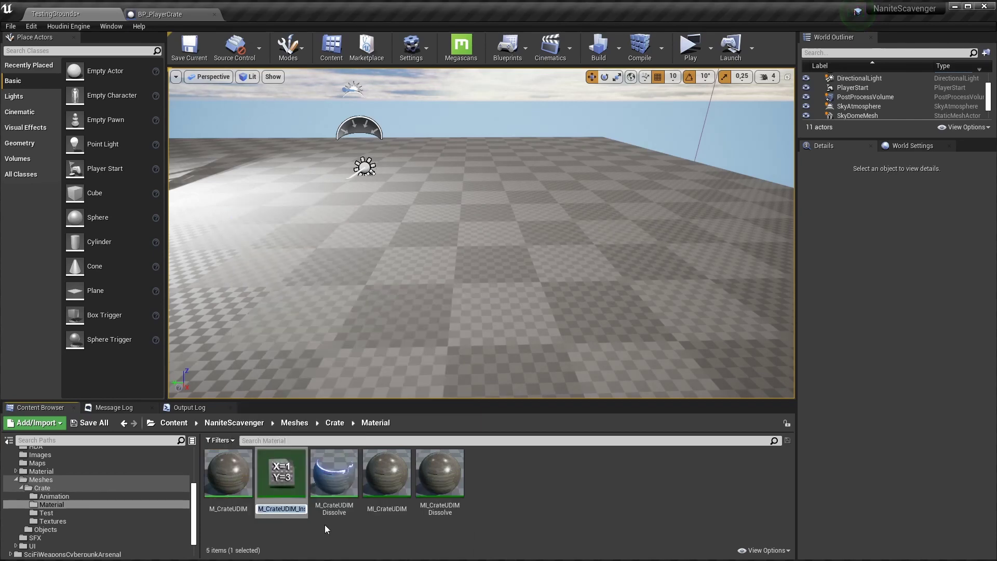
pyautogui.press('End')
pyautogui.hotkey('shift', 'Left')
pyautogui.hotkey('shift', 'Left')
pyautogui.hotkey('shift', 'Left')
pyautogui.write('Test')
pyautogui.press('Return')
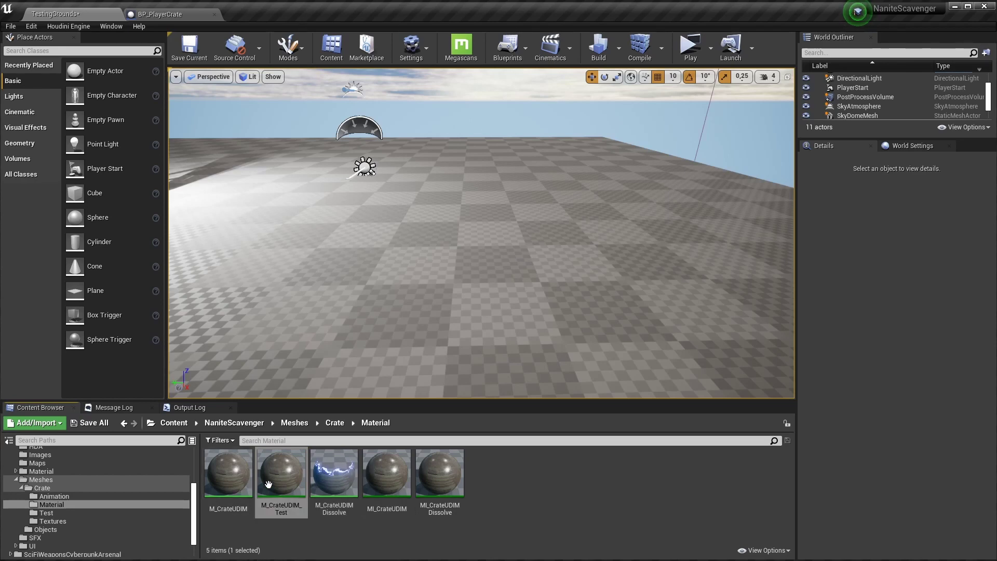
pyautogui.moveTo(281, 473); pyautogui.dragTo(48, 515)
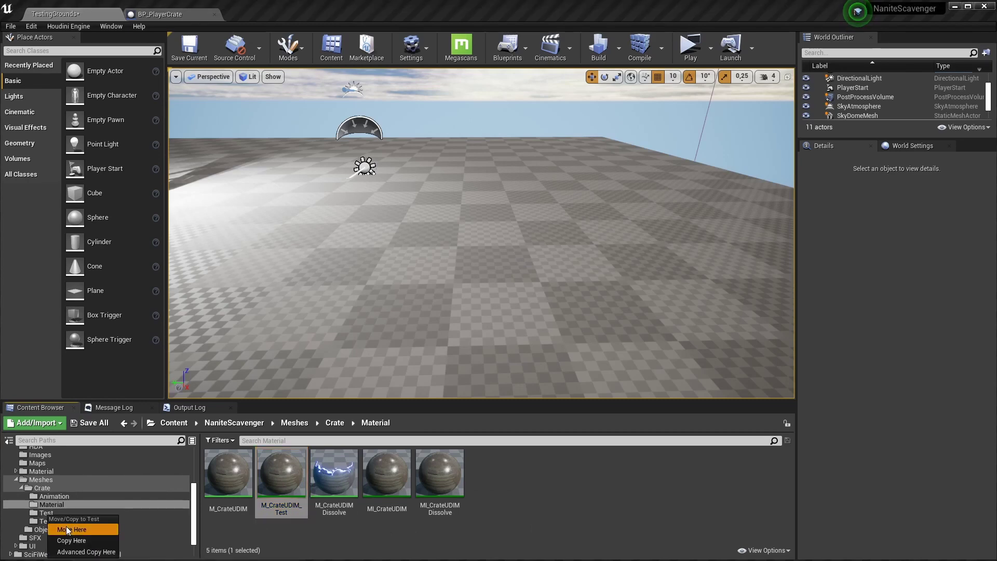
pyautogui.click(66, 526)
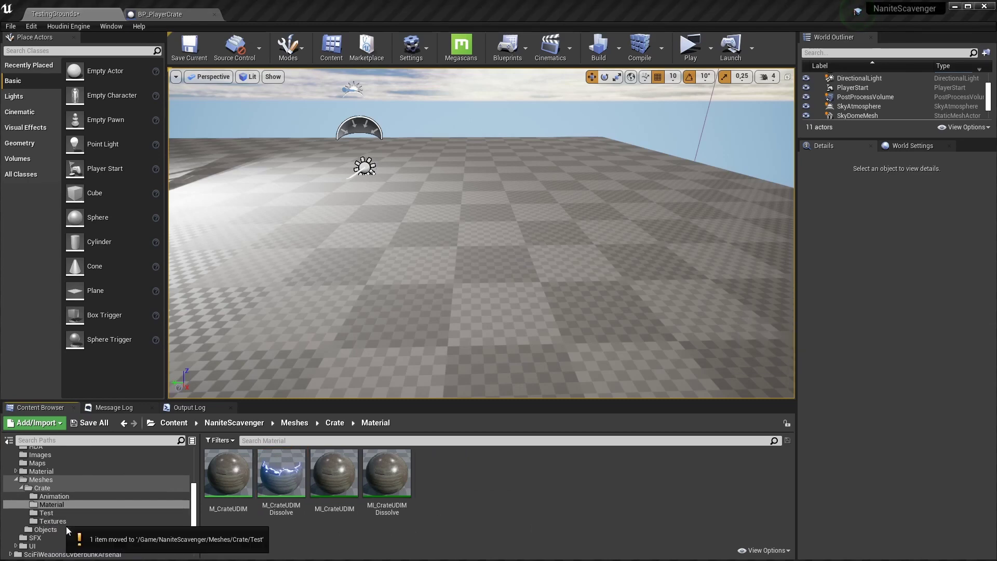
# Open the M_CrateUDIM material and examine how its BaseColor, Normal and AO_Rough_Metallic texture parameters connect to the material output
pyautogui.doubleClick(232, 475)
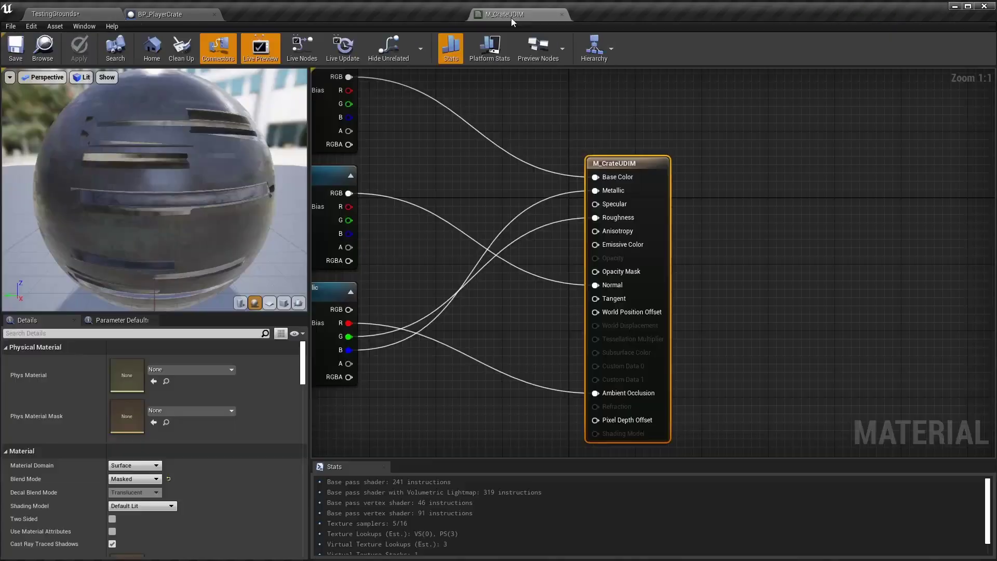
pyautogui.moveTo(511, 18); pyautogui.dragTo(511, 18)
pyautogui.scroll(-3, 472, 255)
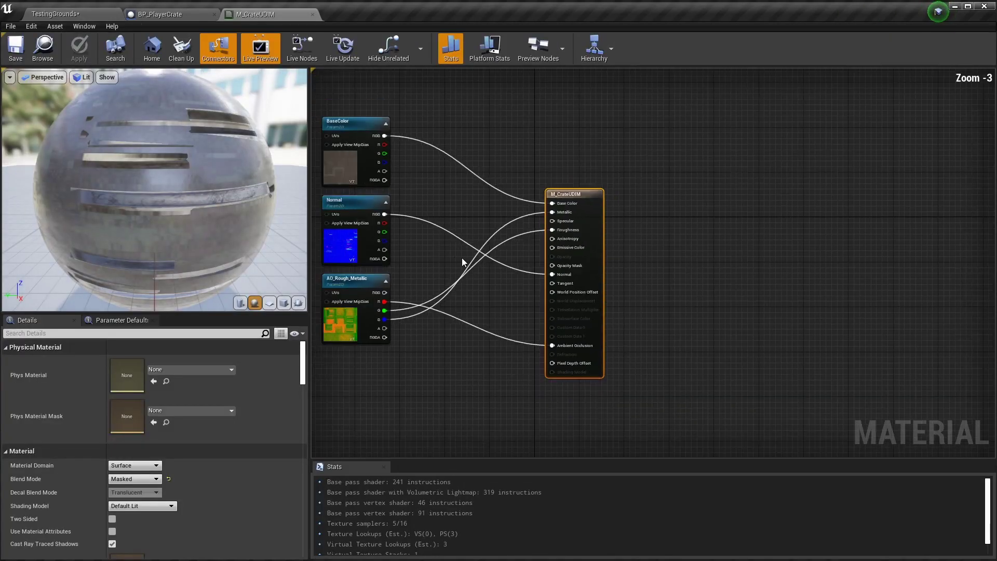
pyautogui.moveTo(454, 256); pyautogui.dragTo(544, 287, button='right')
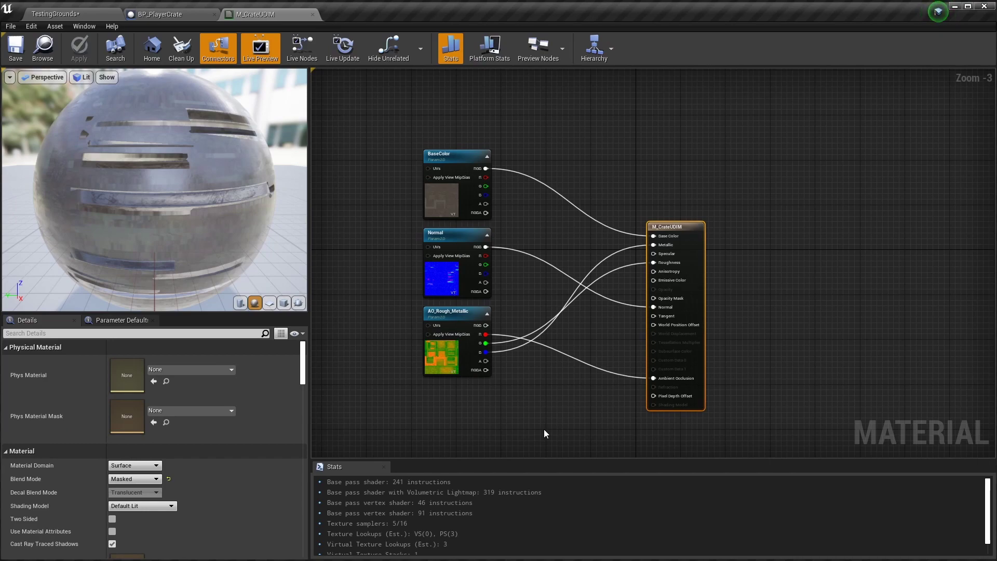
pyautogui.scroll(3, 541, 434)
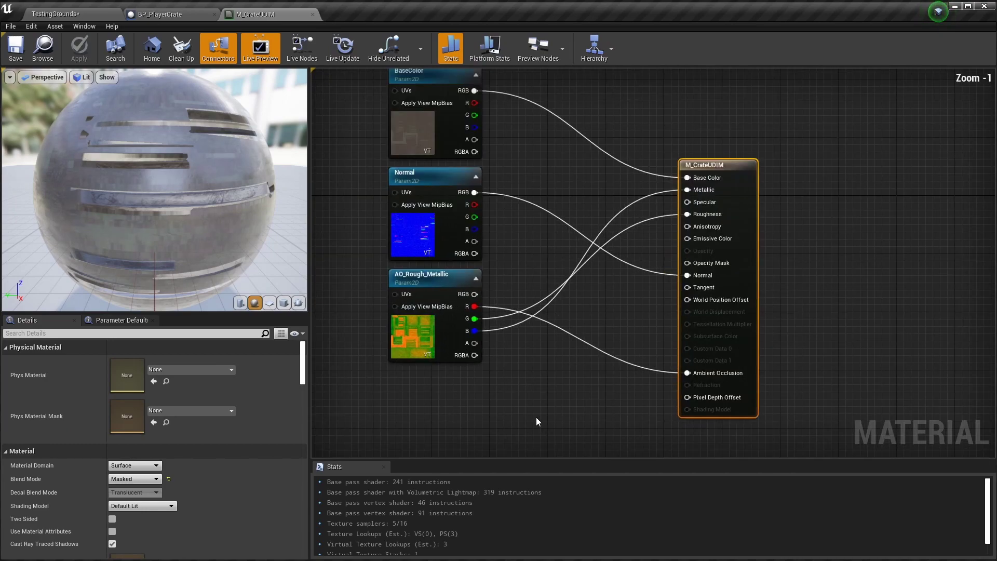
pyautogui.scroll(-2, 525, 431)
pyautogui.scroll(2, 526, 433)
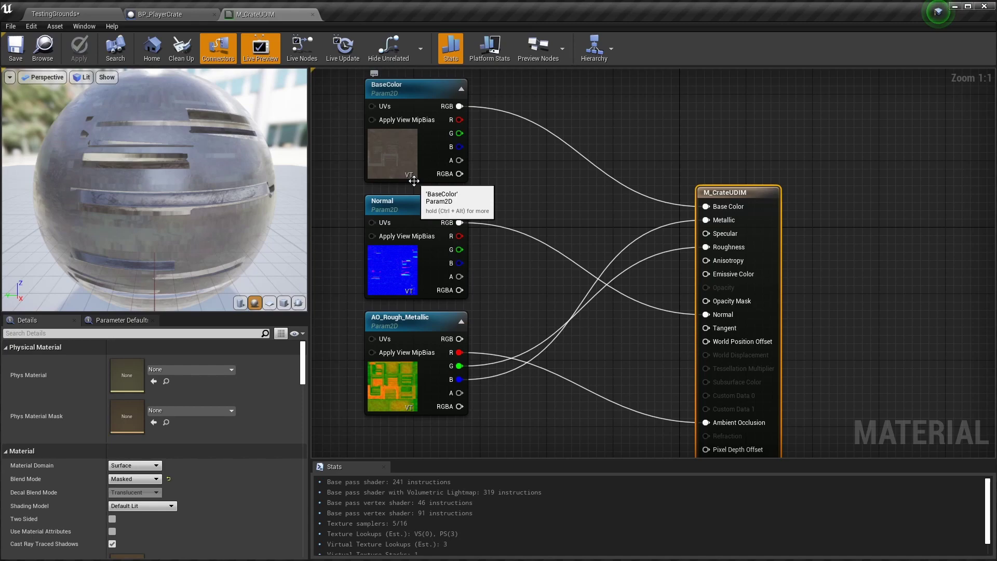
pyautogui.click(414, 181)
# Import CrateForSubstance3_DefaultMaterial_BaseColor.1001.png from the Substance Output Crate folder on disk into the project's Test folder
pyautogui.click(59, 17)
pyautogui.hotkey('alt', 'Tab')
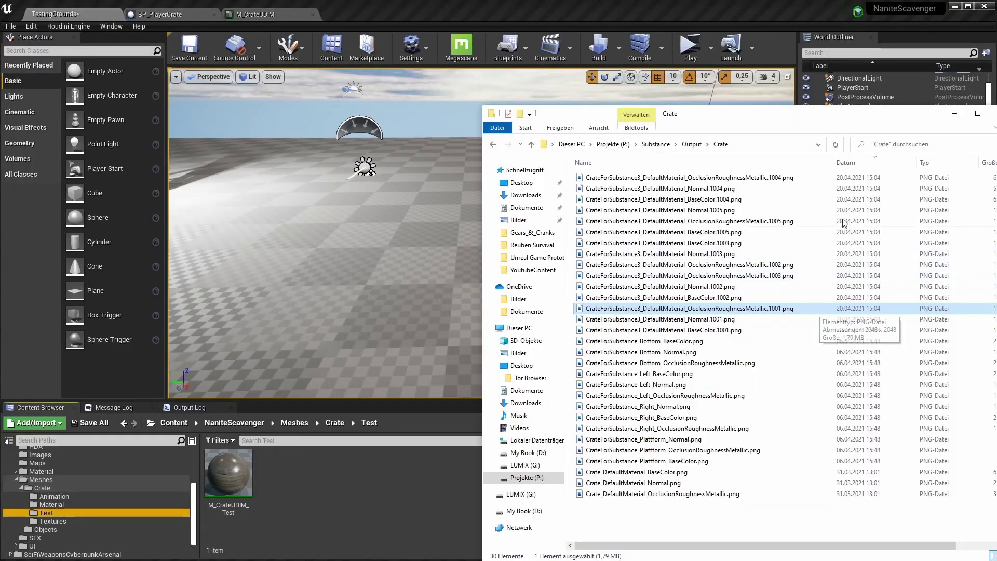
pyautogui.click(730, 331)
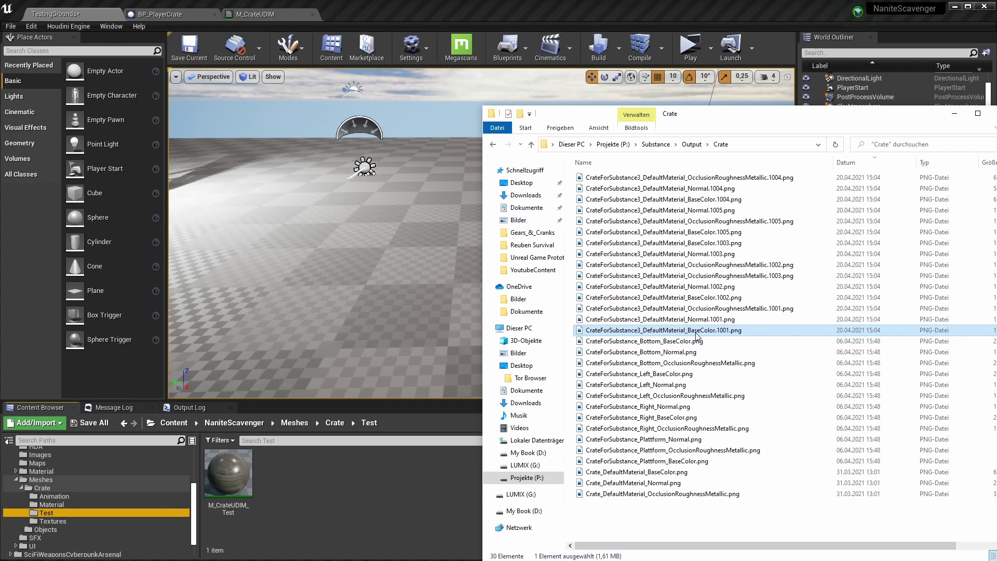
pyautogui.moveTo(698, 335); pyautogui.dragTo(335, 494)
pyautogui.click(956, 114)
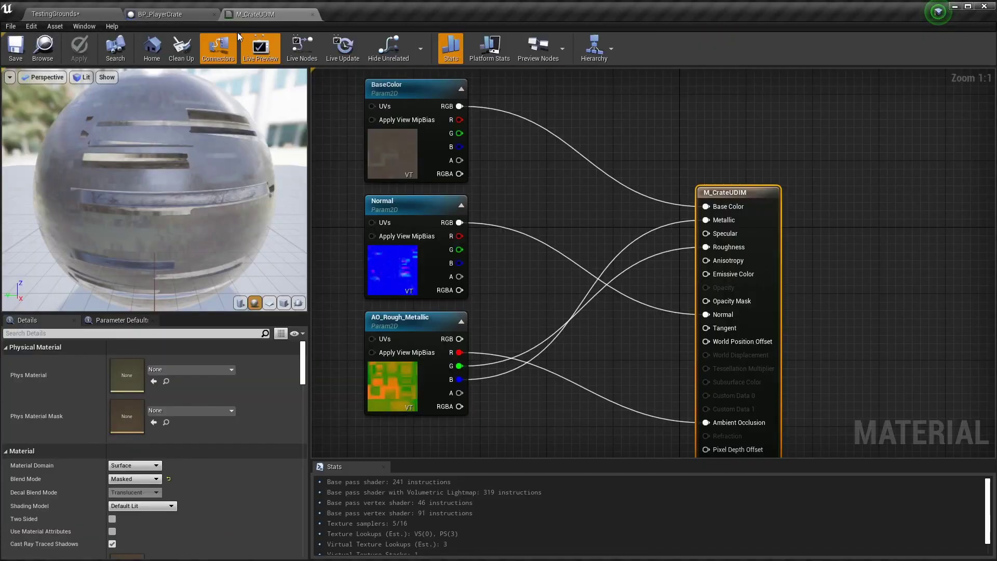
# Search the project settings for "virtual" and check the virtual texture support and texture import options
pyautogui.click(88, 13)
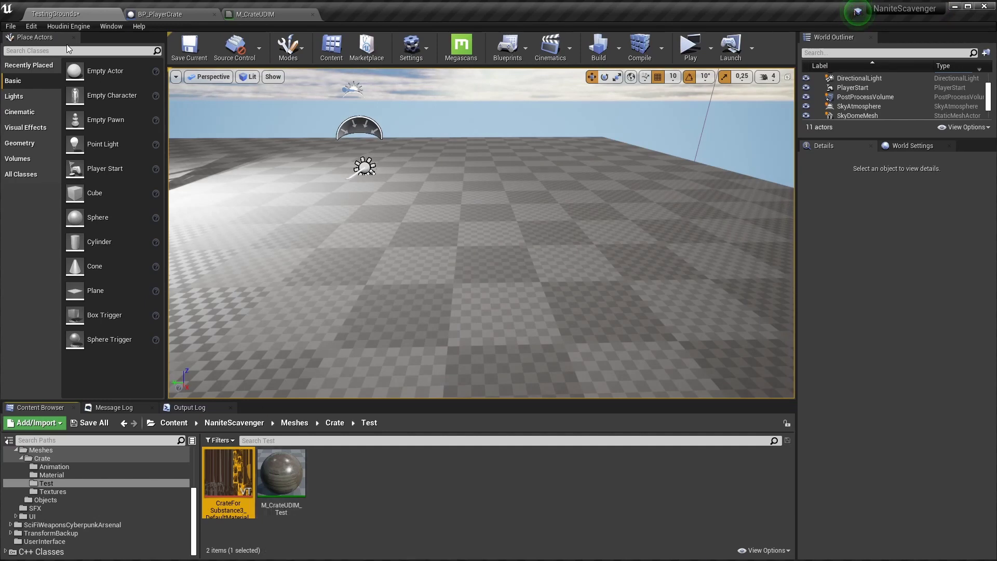
pyautogui.click(31, 26)
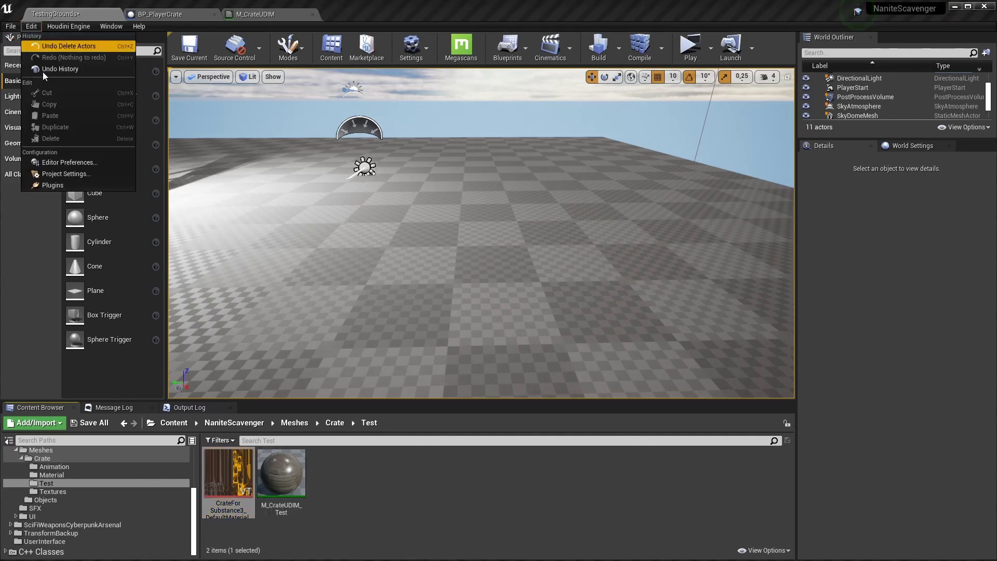
pyautogui.click(80, 174)
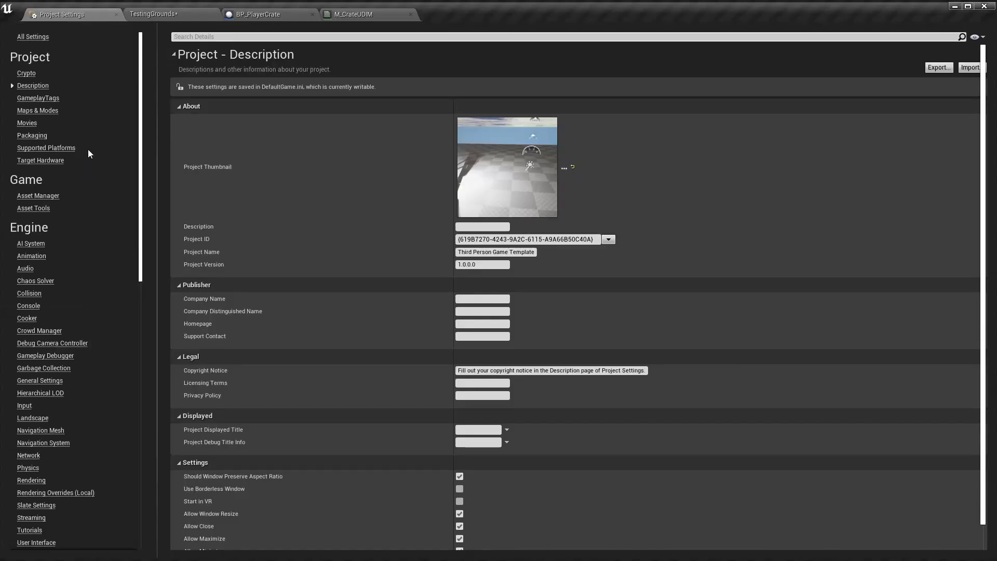
pyautogui.click(243, 37)
pyautogui.write('virtual')
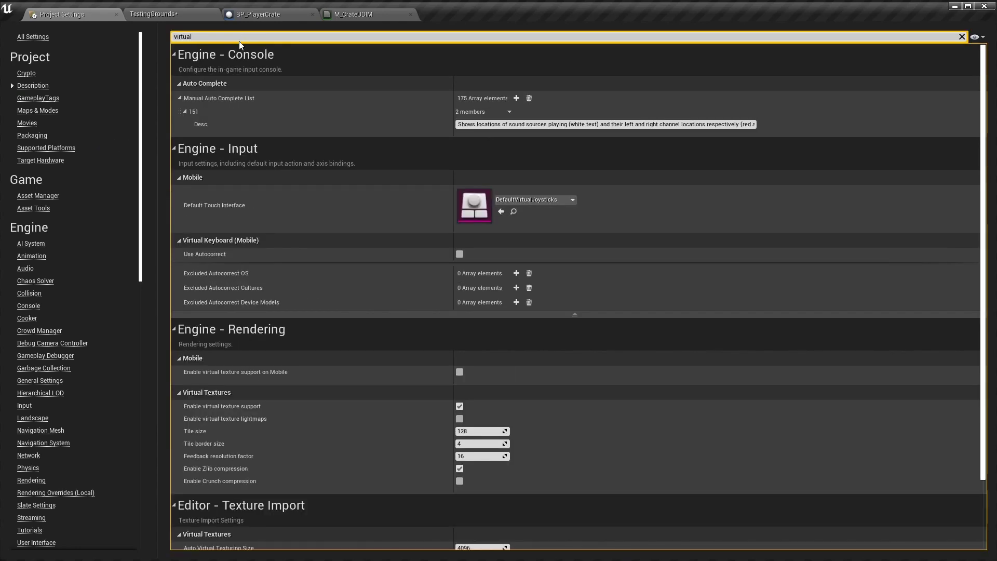
pyautogui.scroll(-3, 294, 110)
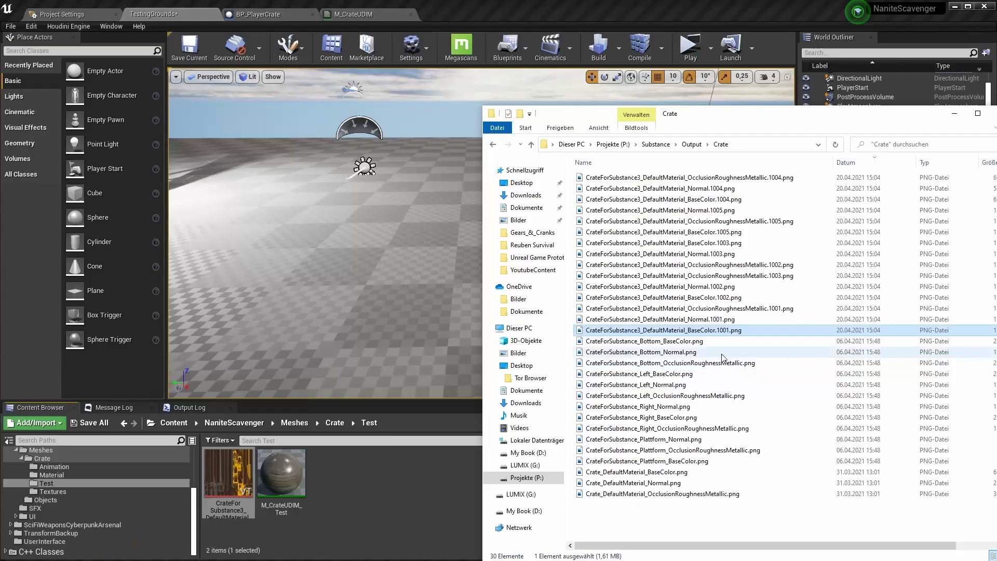
# Import the CrateForSubstance3 DefaultMaterial Normal.1001 and OcclusionRoughnessMetallic.1001 PNG files from disk into the Test folder
pyautogui.moveTo(659, 319); pyautogui.dragTo(379, 497)
pyautogui.moveTo(705, 310); pyautogui.dragTo(427, 503)
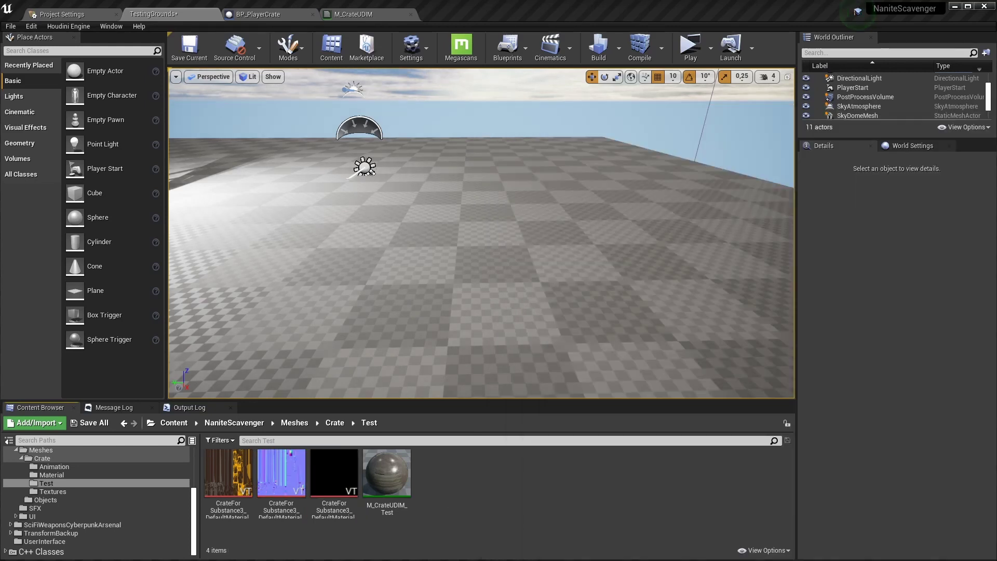
# Import the CrateForSubstance_new FBX as a static mesh into the Test folder and place it in the level
pyautogui.moveTo(799, 405); pyautogui.dragTo(497, 490)
pyautogui.moveTo(887, 159); pyautogui.dragTo(550, 142)
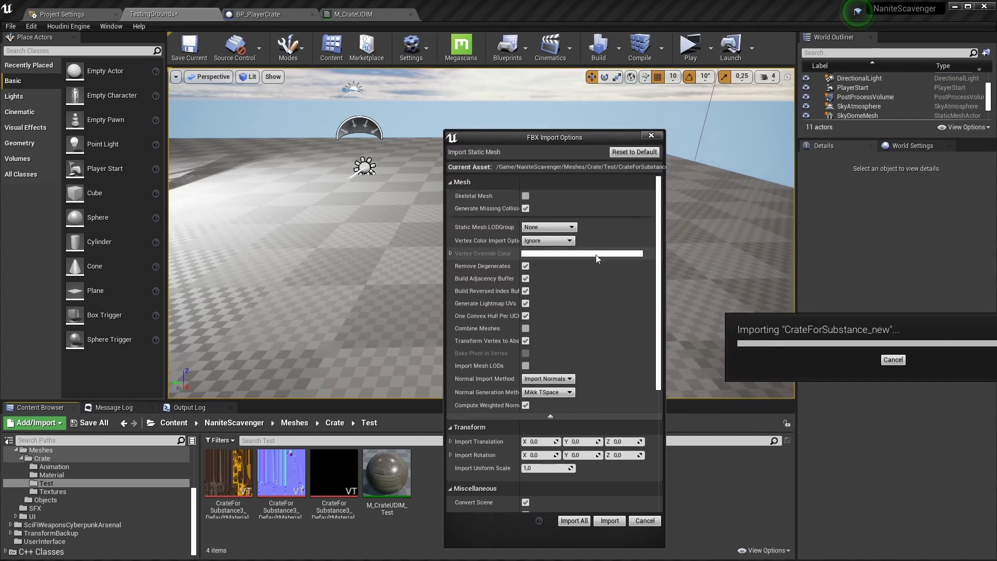
pyautogui.scroll(-5, 597, 256)
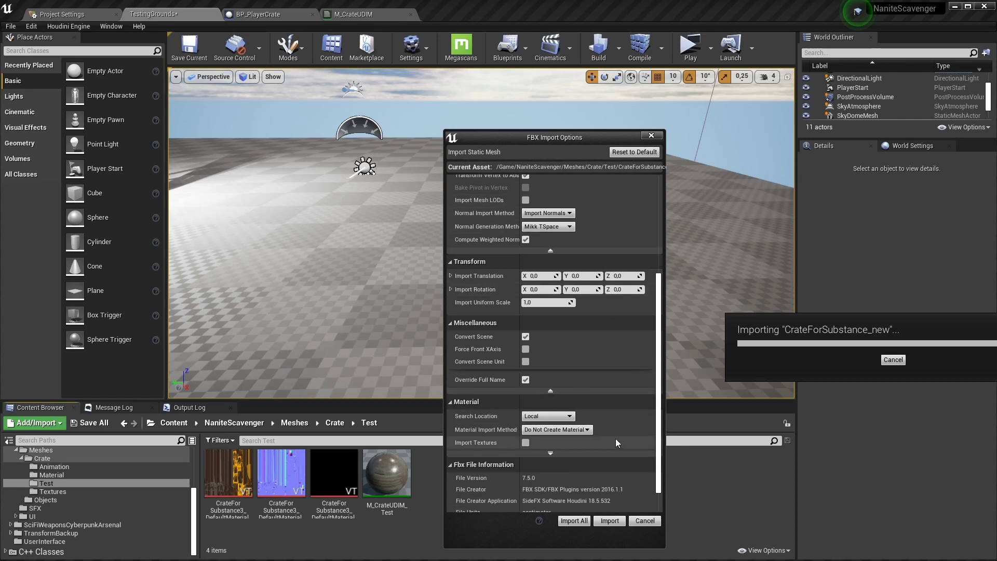
pyautogui.click(610, 521)
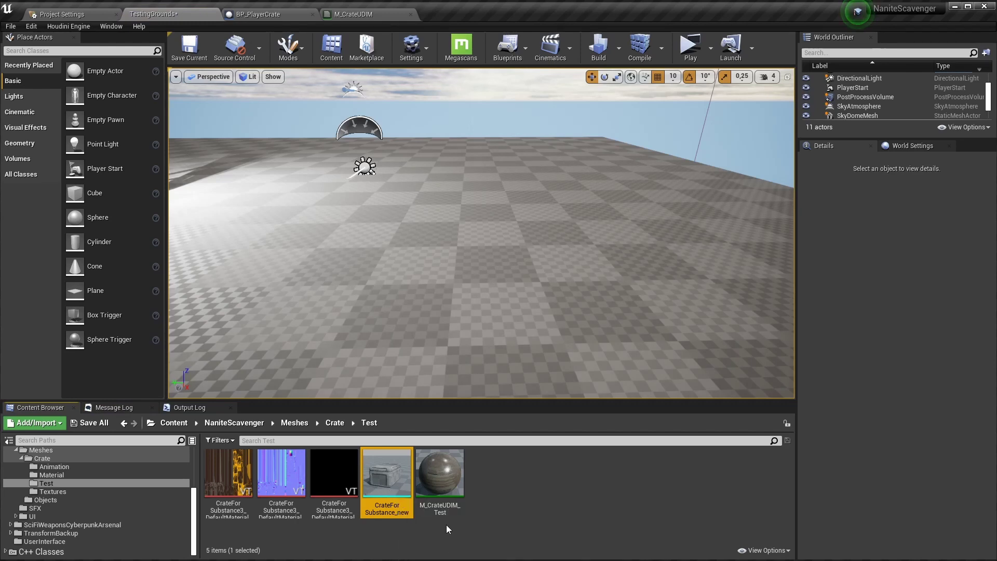
pyautogui.moveTo(387, 473); pyautogui.dragTo(494, 276)
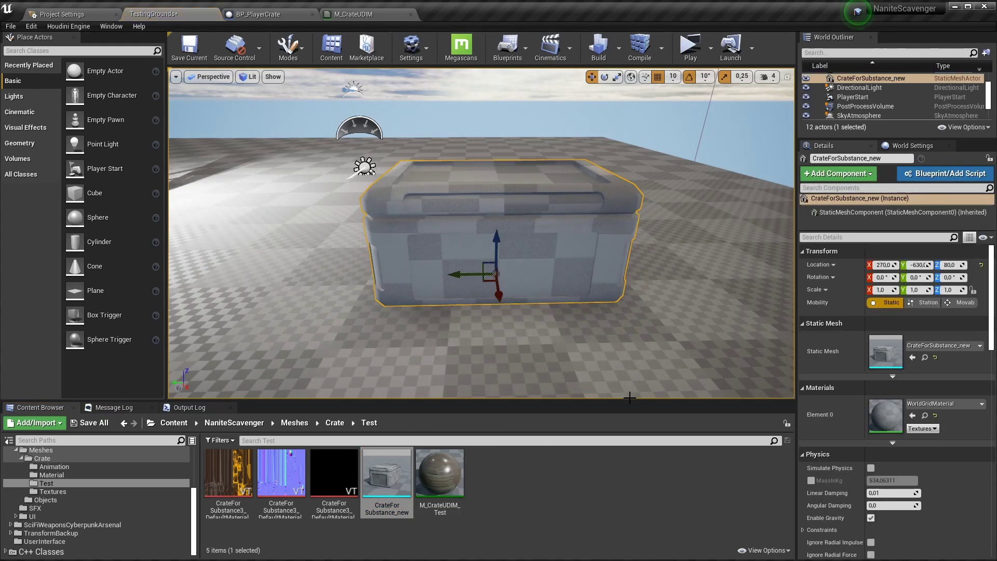
# Open the M_CrateUDIM_Test instance and compare its texture parameters with the nodes in the parent M_CrateUDIM material
pyautogui.doubleClick(451, 482)
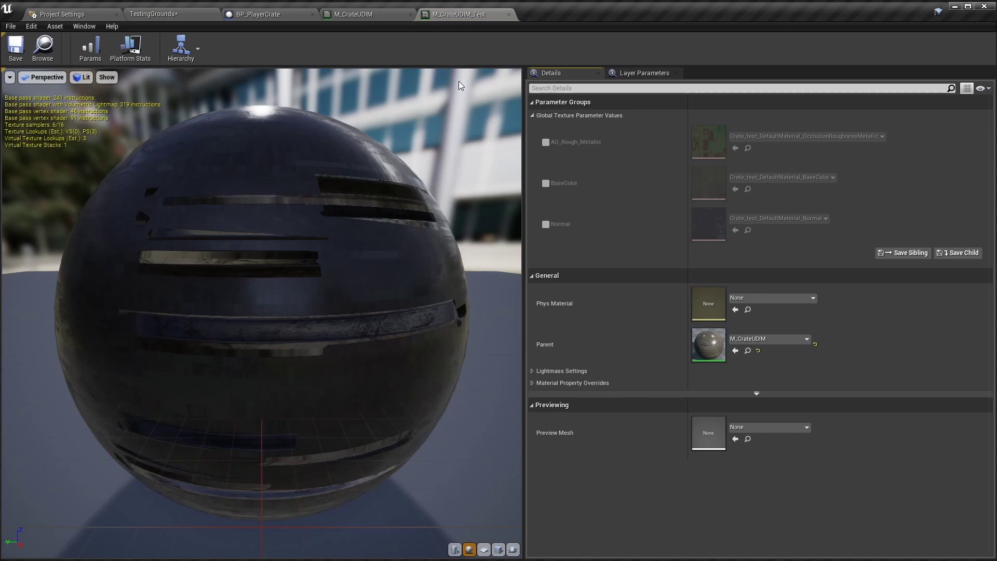
pyautogui.click(364, 15)
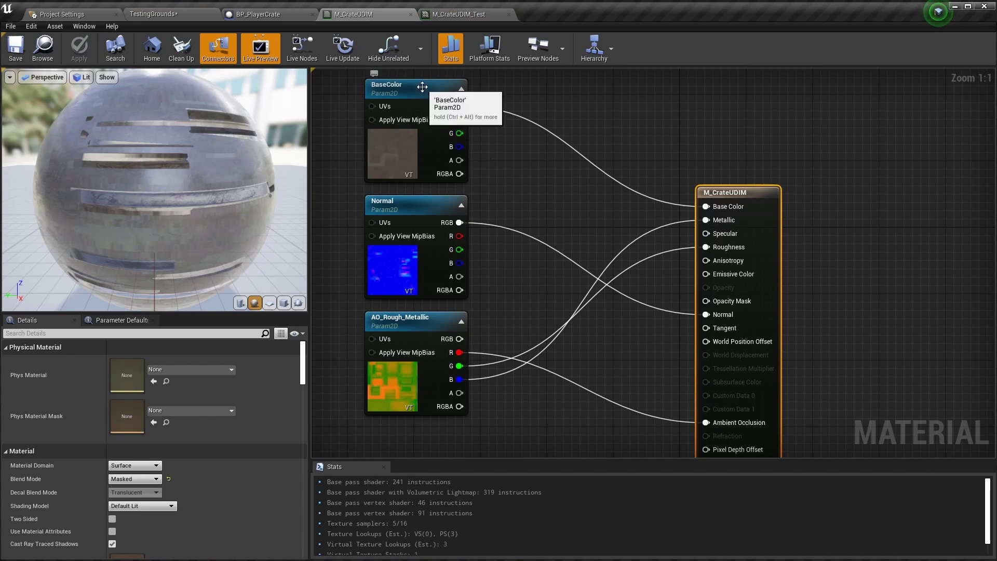
pyautogui.click(466, 14)
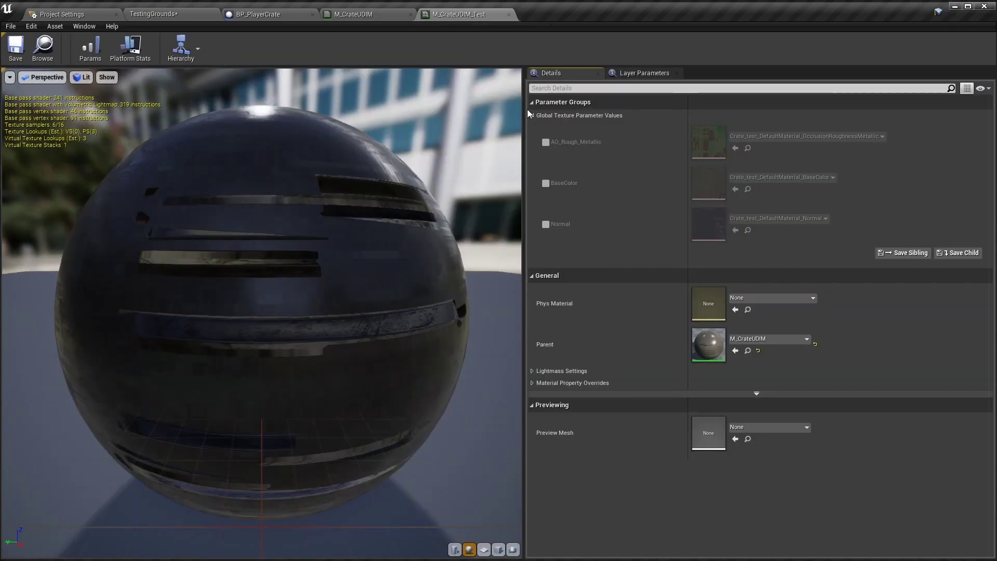
# Enable the AO_Rough_Metallic, BaseColor and Normal texture parameter overrides in the M_CrateUDIM_Test instance
pyautogui.click(546, 142)
pyautogui.click(545, 183)
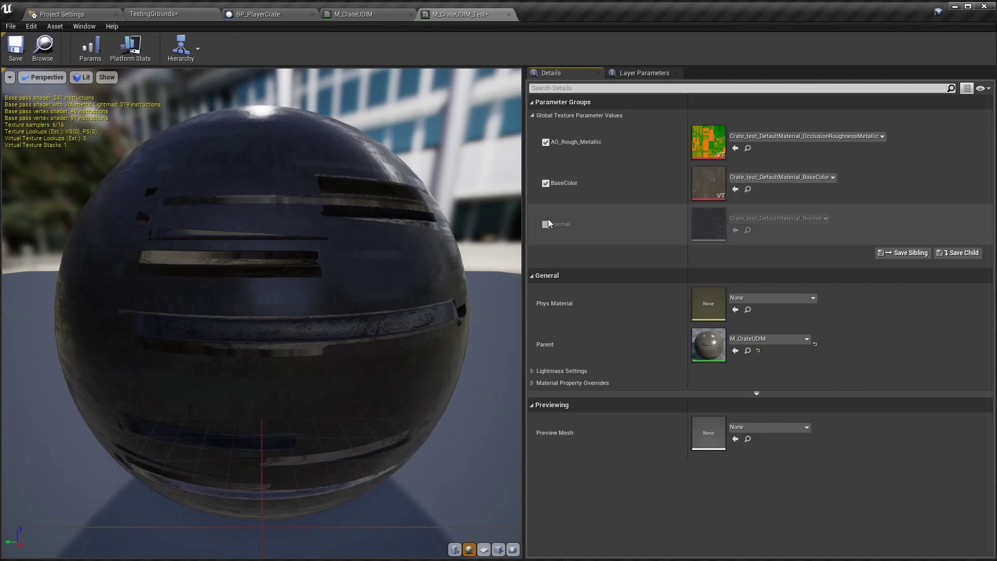
pyautogui.click(546, 225)
# Assign the imported CrateForSubstance3 base color, normal and occlusion-roughness-metallic textures to their matching parameters, then save and close the M_CrateUDIM_Test instance
pyautogui.moveTo(469, 17); pyautogui.dragTo(506, 80)
pyautogui.click(156, 14)
pyautogui.moveTo(228, 472); pyautogui.dragTo(748, 250)
pyautogui.moveTo(281, 473); pyautogui.dragTo(748, 291)
pyautogui.moveTo(334, 473); pyautogui.dragTo(748, 208)
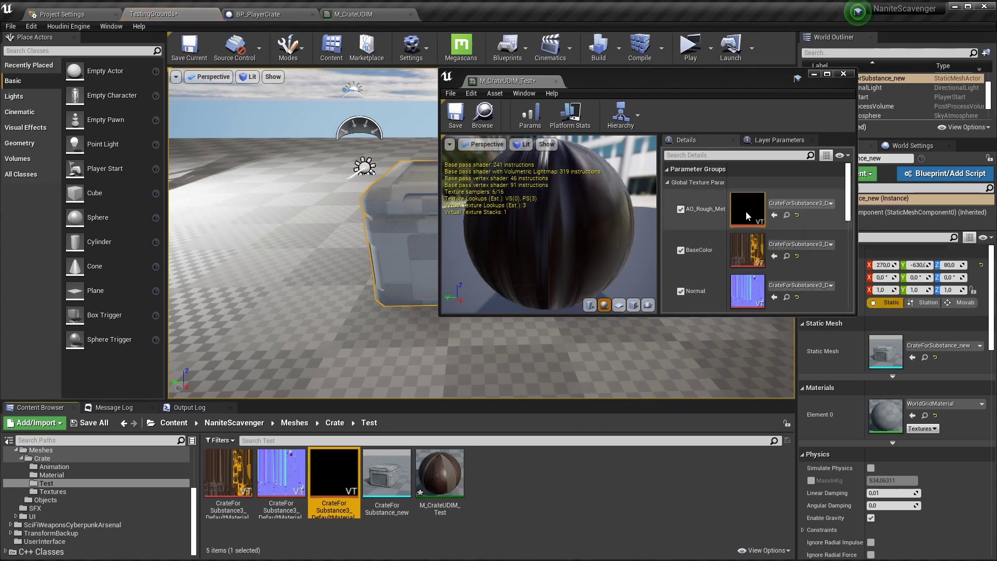
pyautogui.click(457, 117)
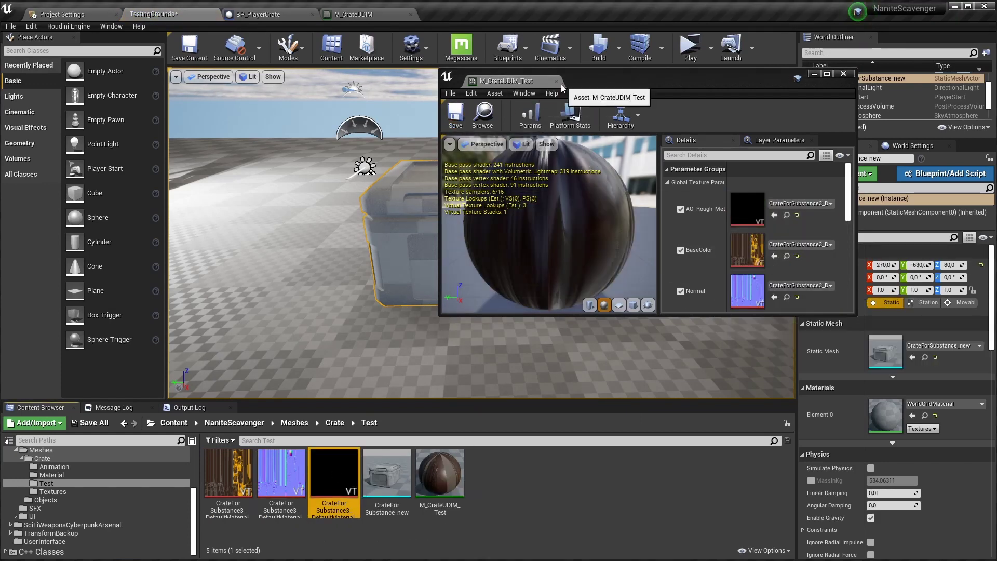
pyautogui.click(556, 81)
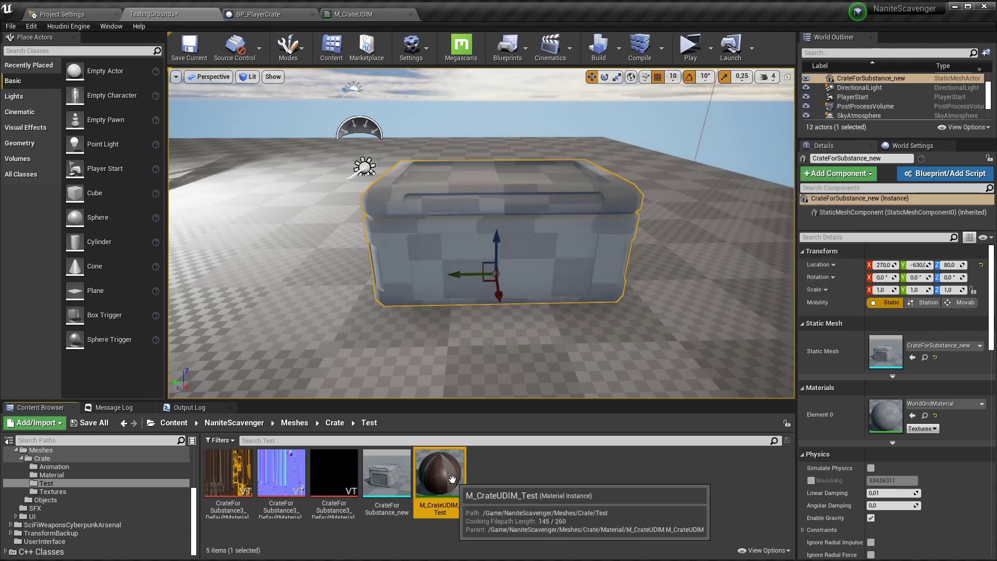
# Apply the M_CrateUDIM_Test material instance to the CrateForSubstance_new mesh in the level and inspect the crate deselected
pyautogui.moveTo(441, 473); pyautogui.dragTo(564, 235)
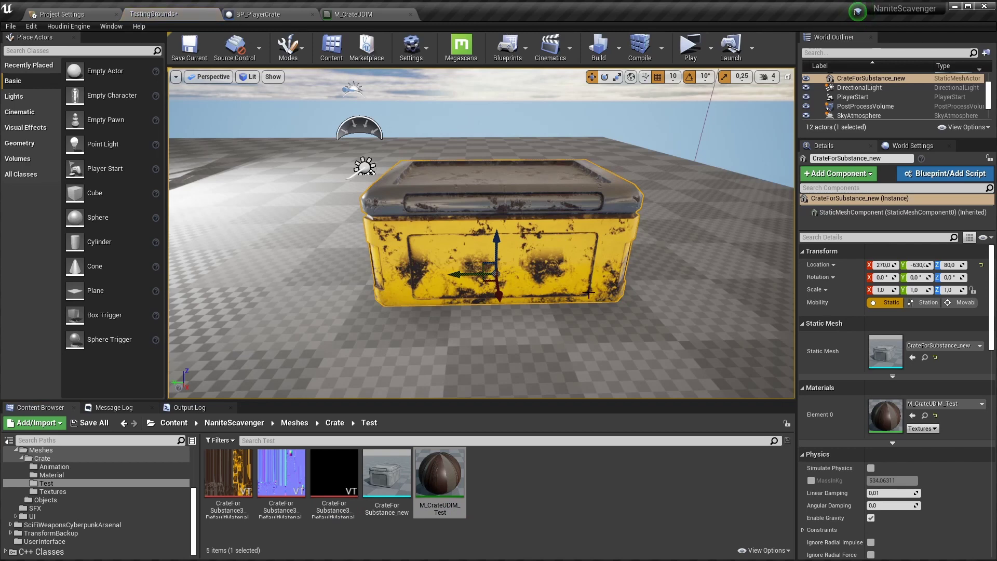
pyautogui.click(746, 147)
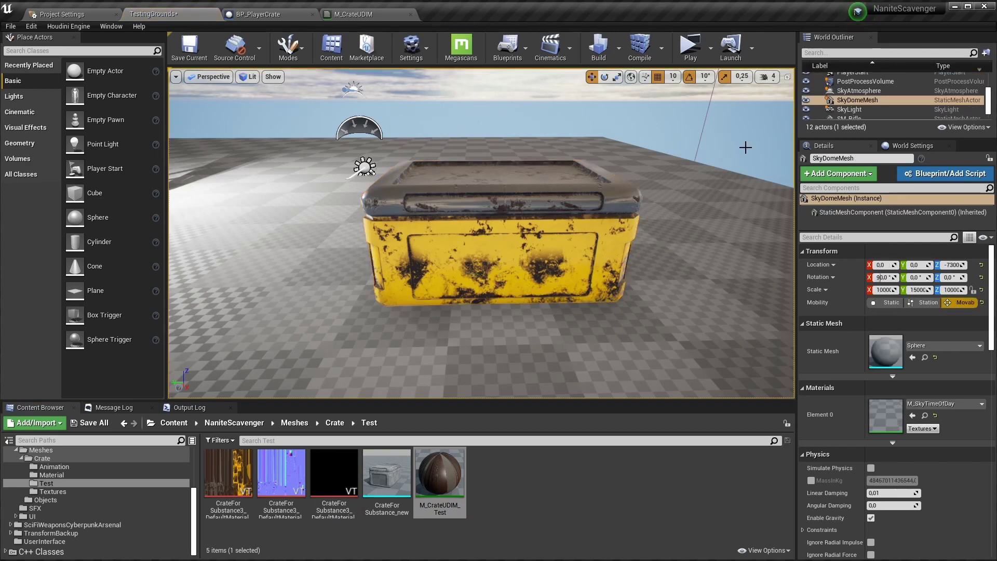
pyautogui.moveTo(661, 192); pyautogui.dragTo(690, 245, button='right')
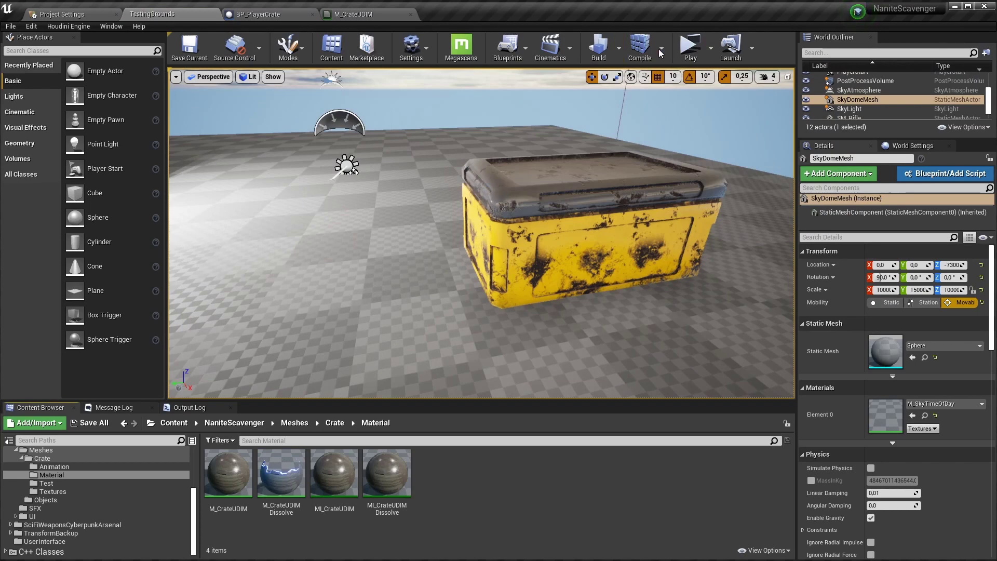
# Play the level and walk the character toward the crate to check its textures in game
pyautogui.click(691, 48)
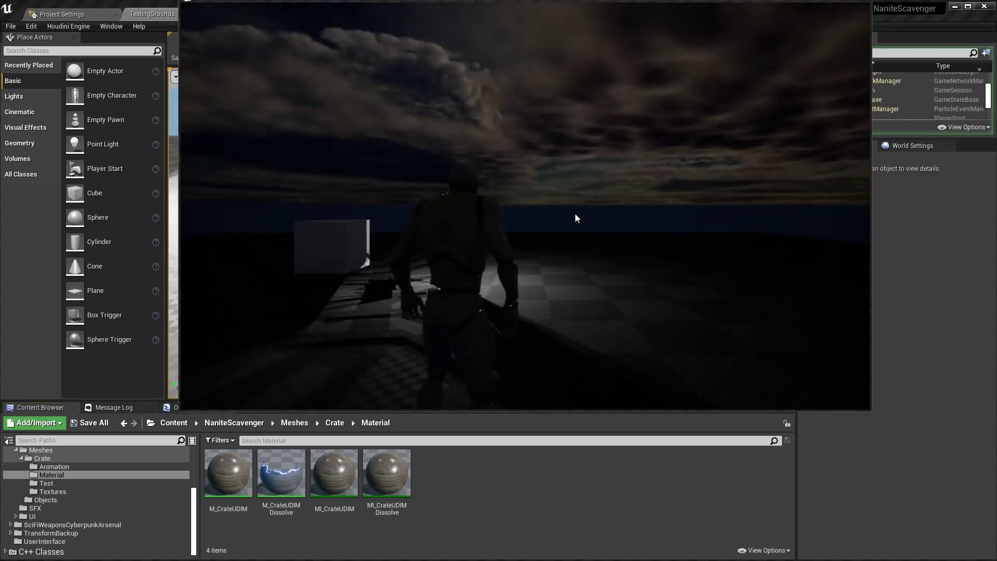
pyautogui.press('w')
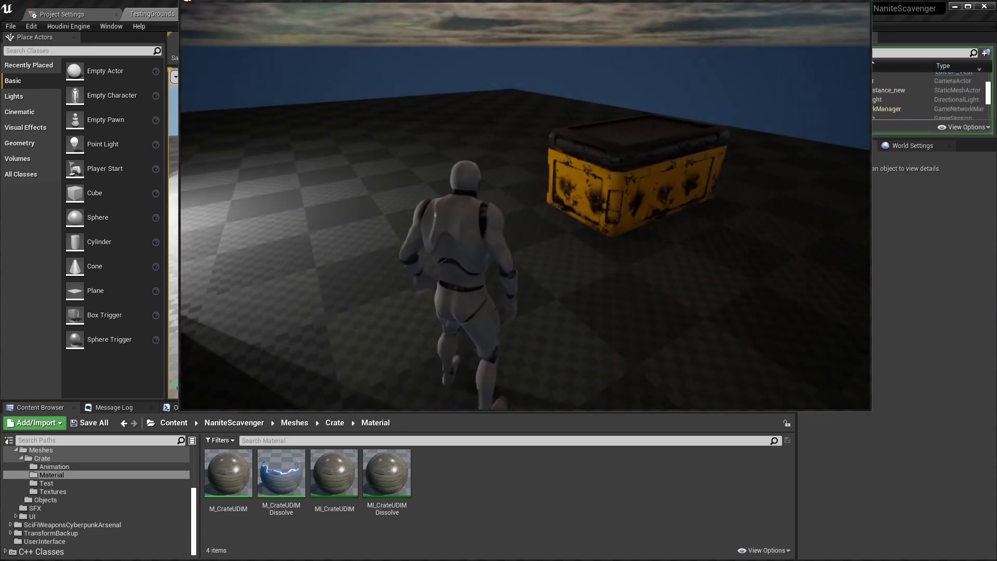
pyautogui.press('w')
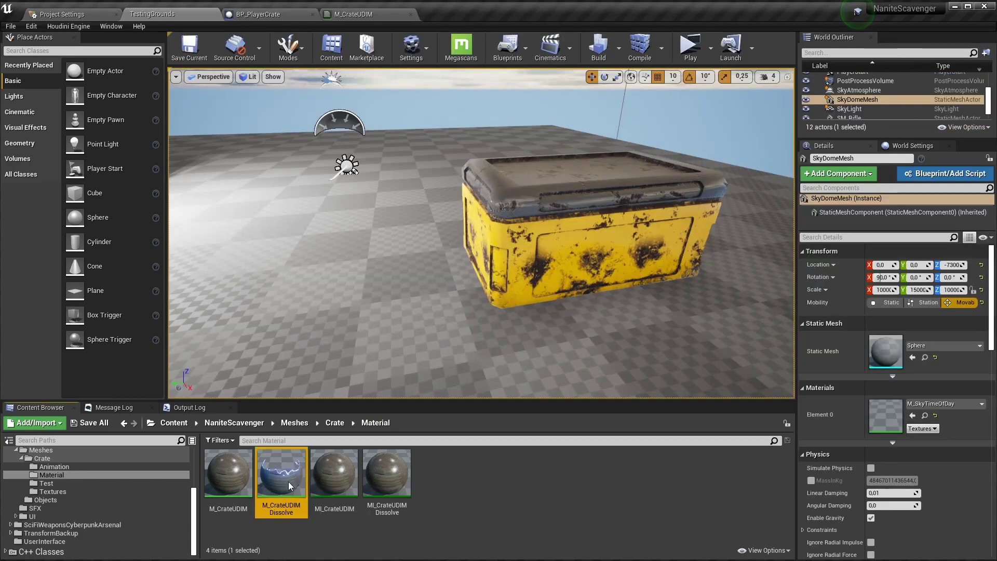
# Open the M_CrateUDIMDissolve material and examine its texture samples, dissolve parameters, MF_Dissolve function and output connections
pyautogui.doubleClick(288, 482)
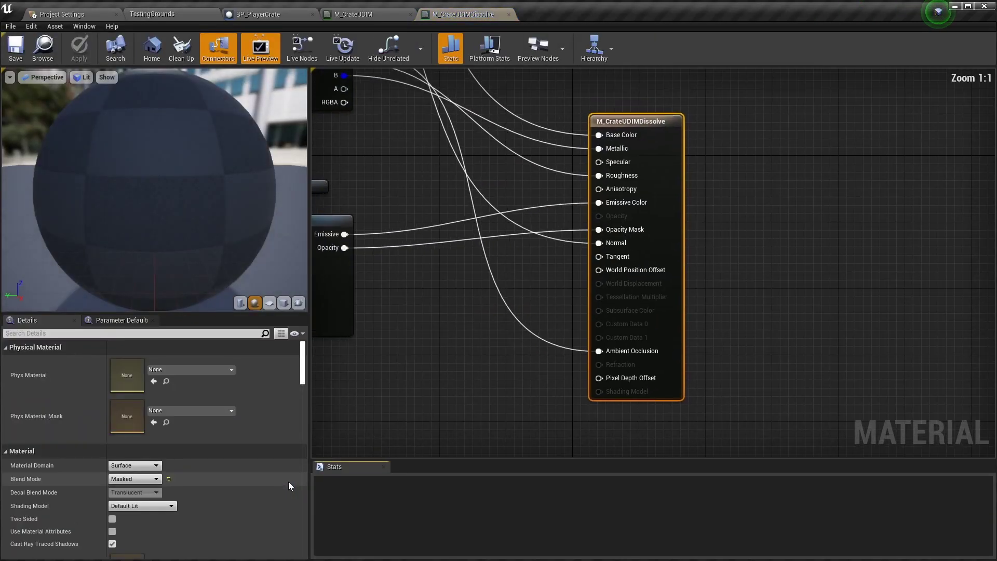
pyautogui.scroll(-2, 466, 382)
pyautogui.moveTo(448, 378); pyautogui.dragTo(896, 347, button='right')
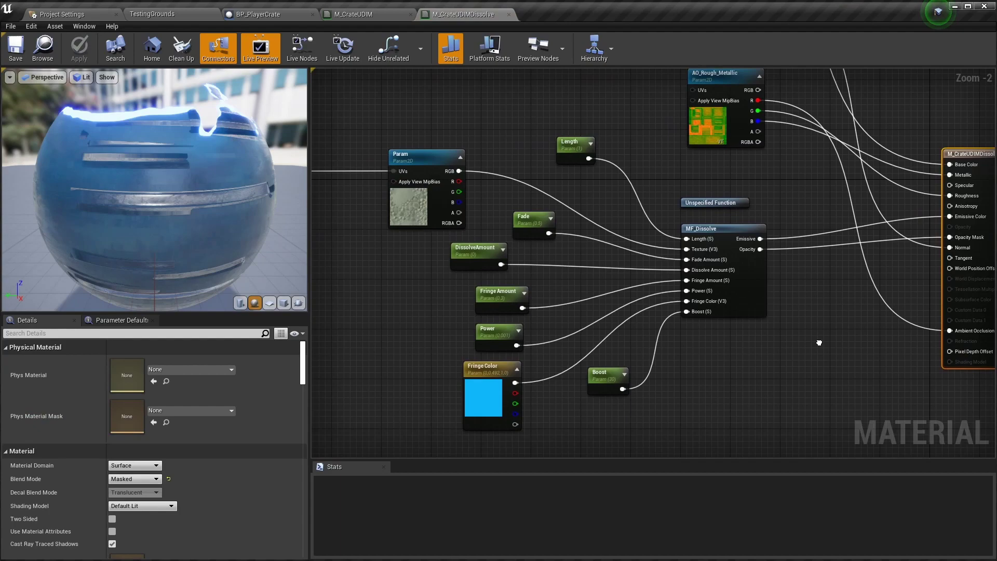
pyautogui.scroll(-1, 887, 348)
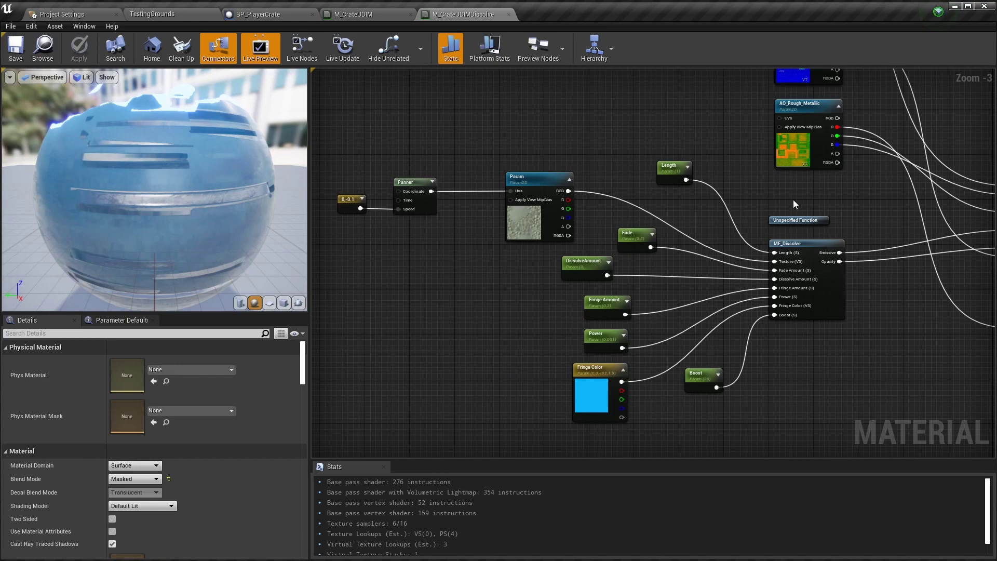
pyautogui.moveTo(793, 200); pyautogui.dragTo(582, 397, button='right')
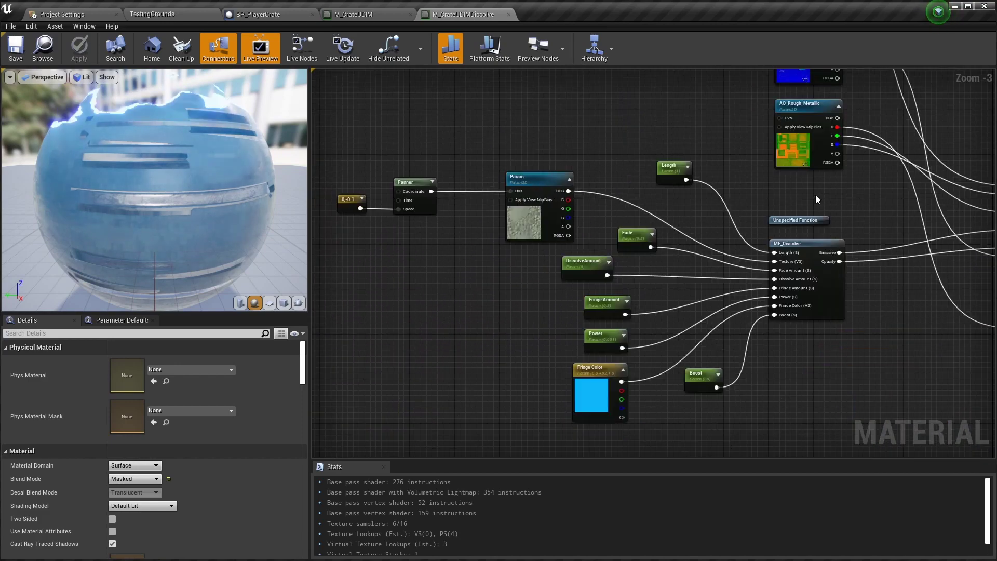
pyautogui.moveTo(815, 199); pyautogui.dragTo(613, 377, button='right')
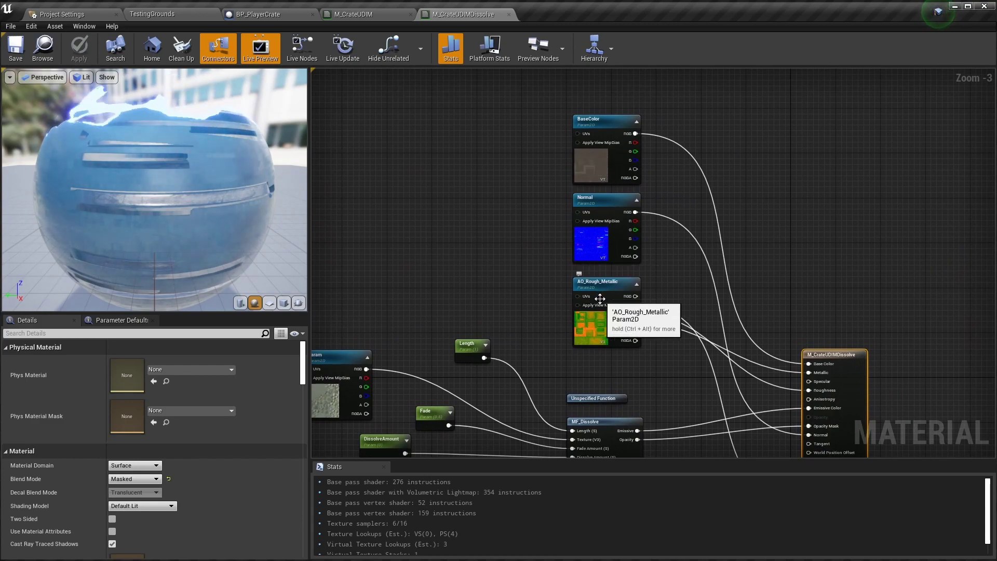
pyautogui.scroll(-1, 537, 294)
pyautogui.moveTo(538, 294); pyautogui.dragTo(605, 191, button='right')
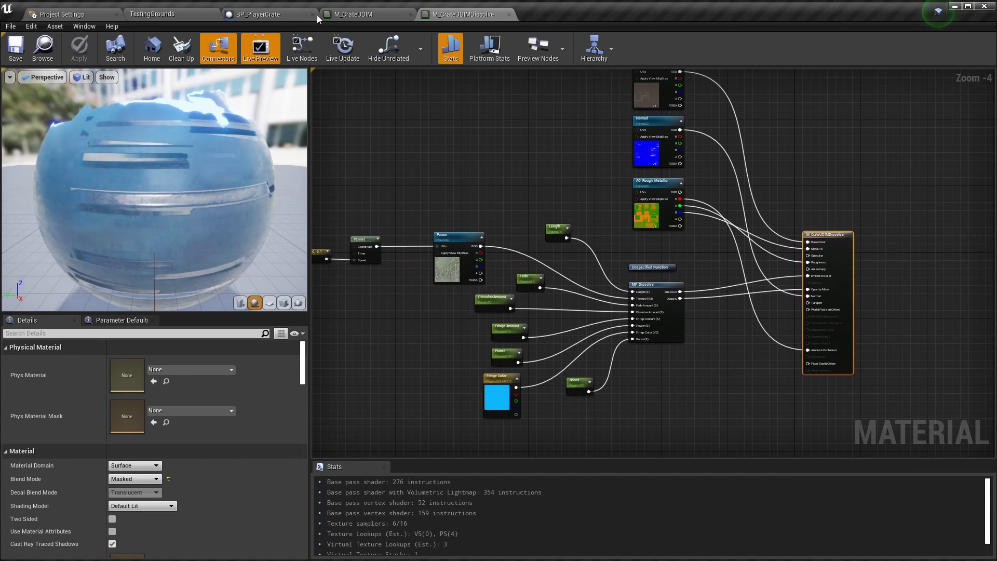
# Check the mesh and material assigned to the Skeletal Build Mesh component in the BP_PlayerCrate blueprint
pyautogui.click(279, 14)
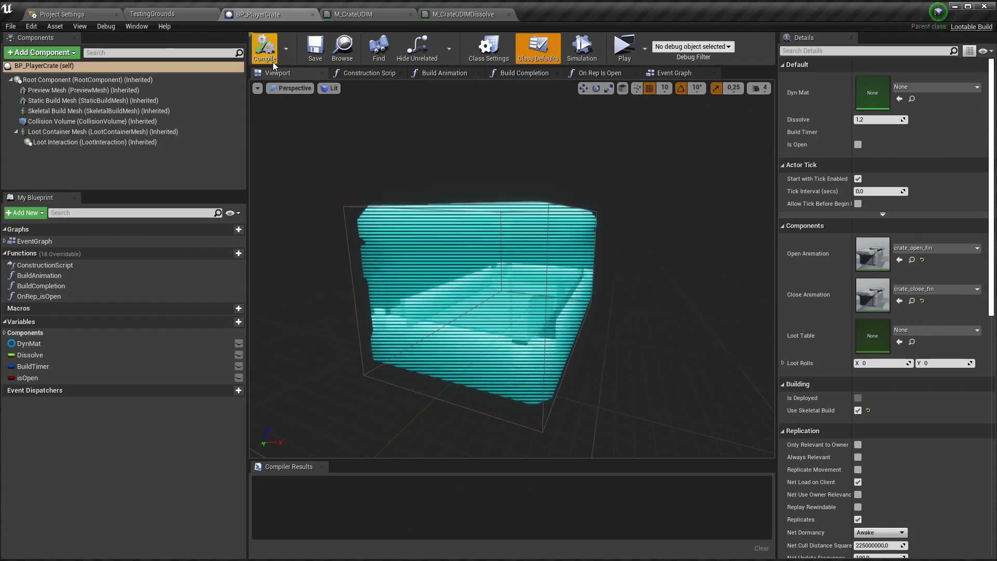
pyautogui.click(130, 112)
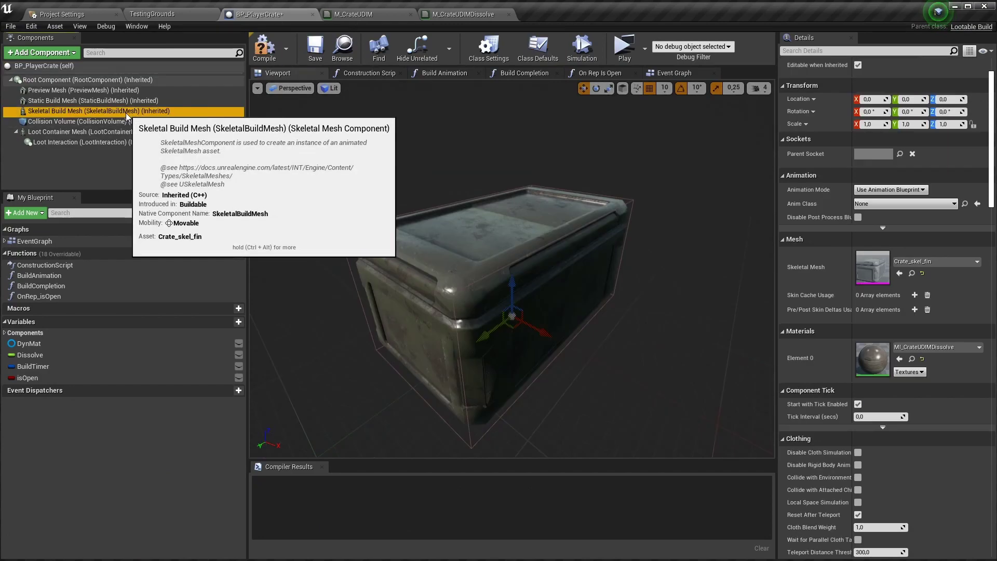
# Replace the yellow crate in the TestingGrounds level with the Crate_skel_fin skeletal mesh and apply the MI_CrateUDIMDissolve material instance to it
pyautogui.click(152, 14)
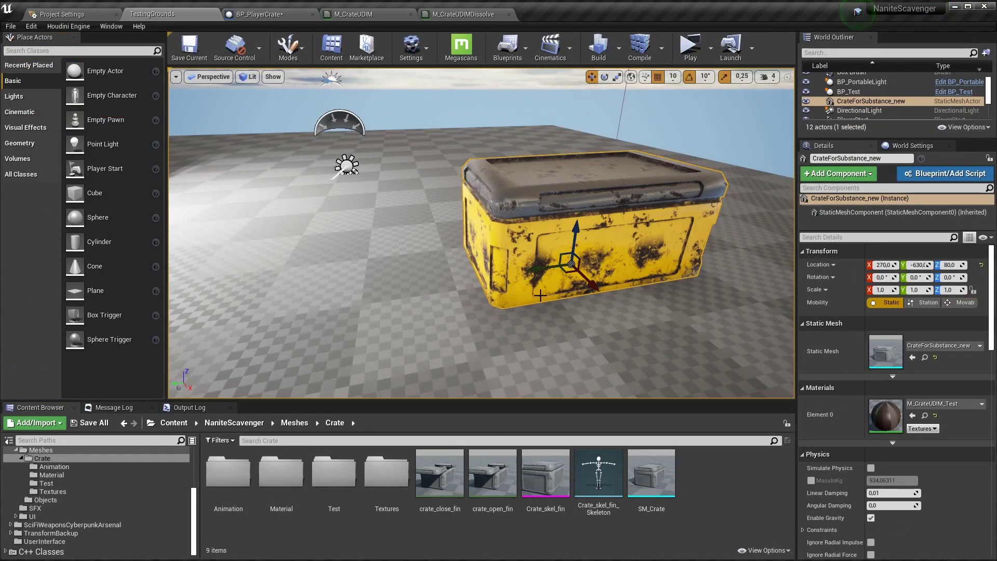
pyautogui.press('Delete')
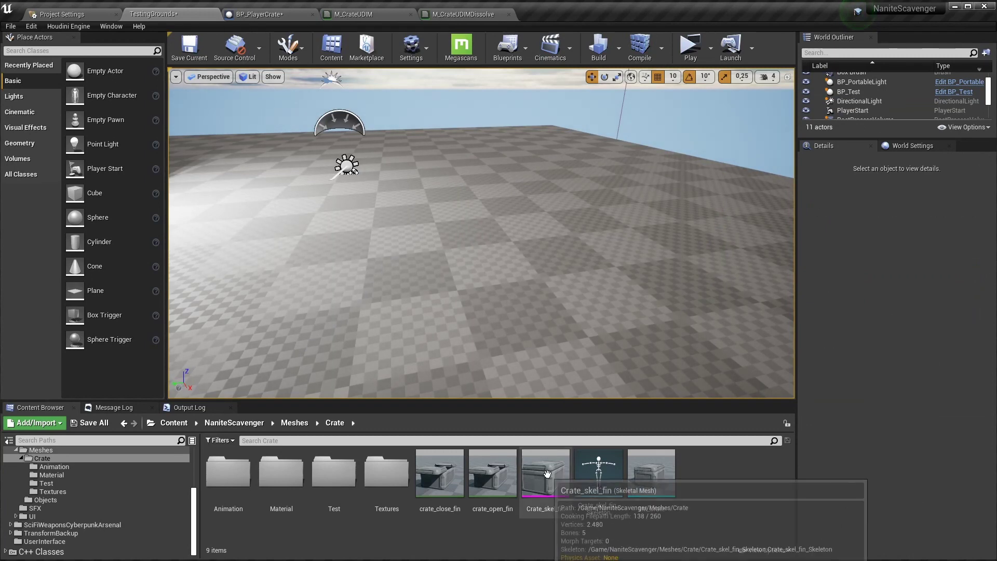
pyautogui.moveTo(546, 473); pyautogui.dragTo(545, 256)
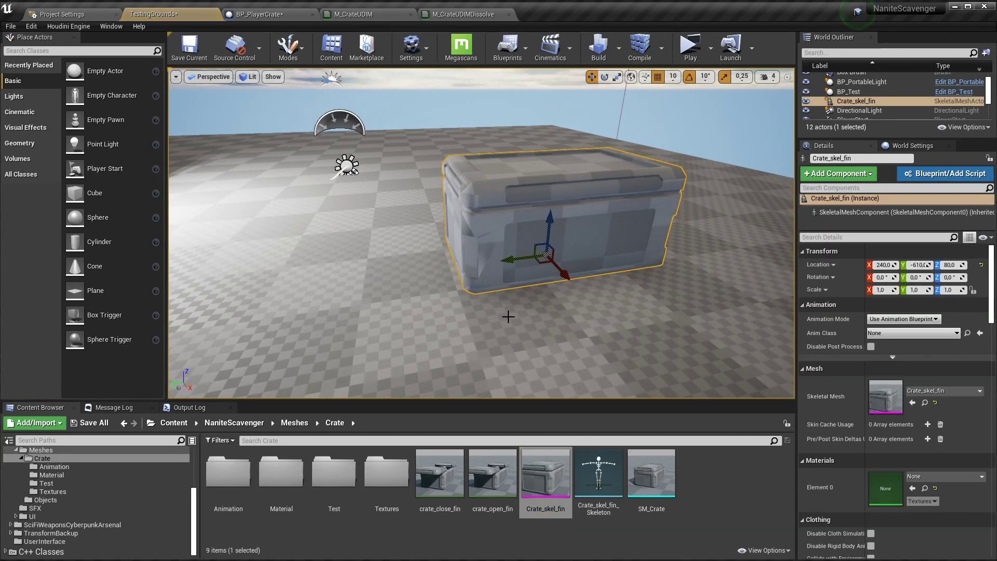
pyautogui.doubleClick(296, 469)
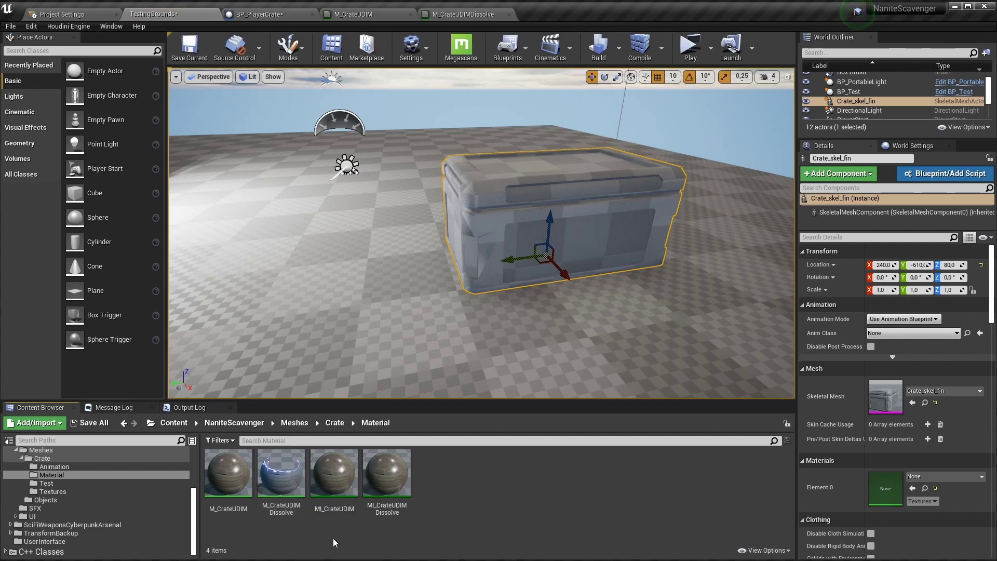
pyautogui.moveTo(387, 475); pyautogui.dragTo(522, 232)
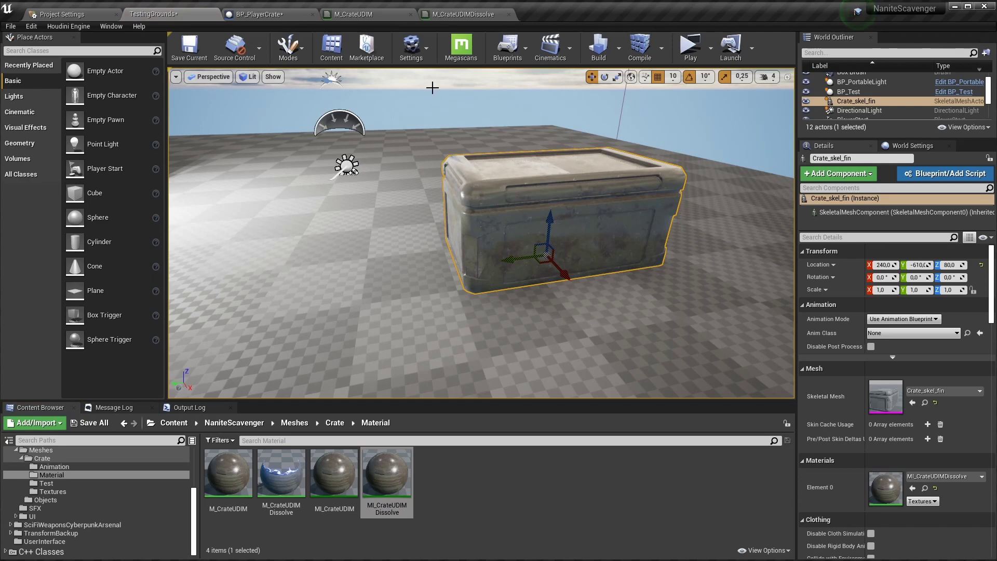
# Close the M_CrateUDIMDissolve and M_CrateUDIM editors and open the MI_CrateUDIMDissolve instance in a floating window that leaves the level's crate visible
pyautogui.click(509, 14)
pyautogui.click(413, 14)
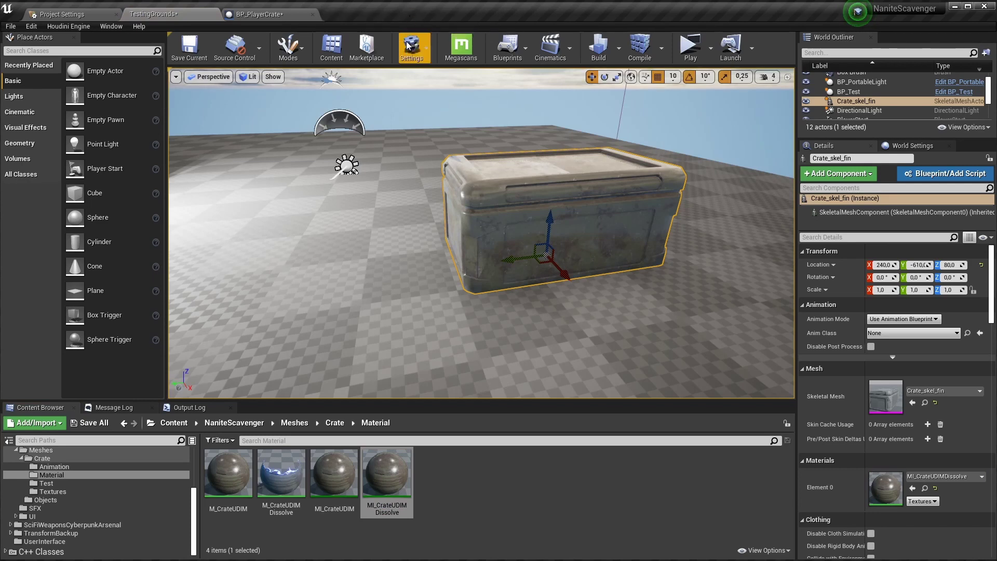
pyautogui.doubleClick(386, 476)
pyautogui.moveTo(372, 8); pyautogui.dragTo(345, 166)
pyautogui.click(173, 14)
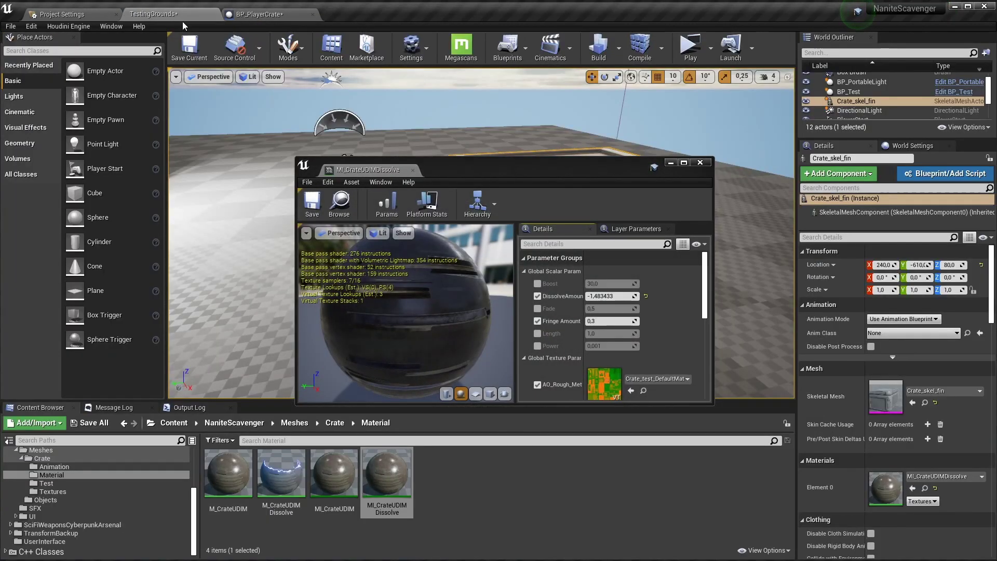
pyautogui.moveTo(473, 169); pyautogui.dragTo(715, 310)
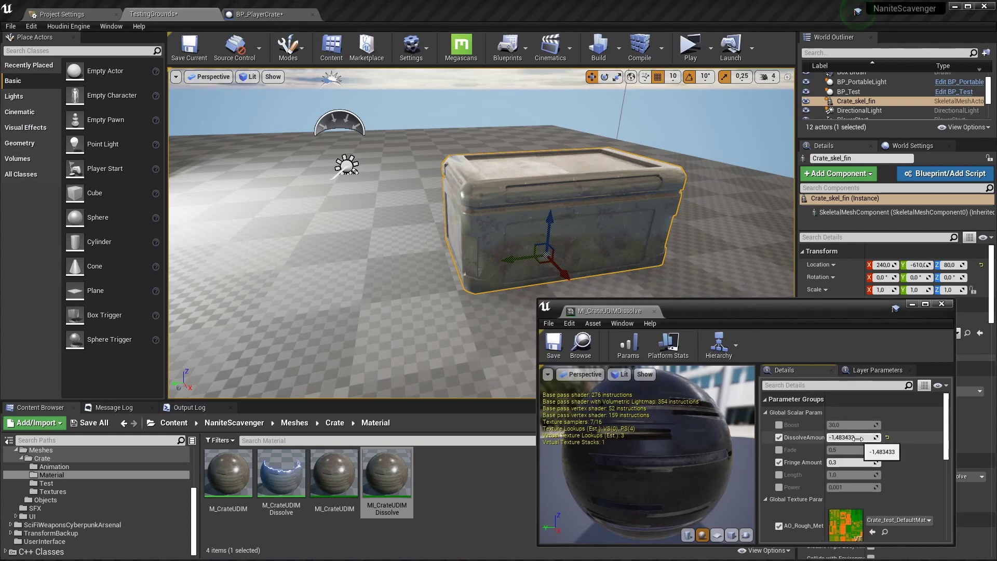
# Vary DissolveAmount between about 0.33 and -0.51 to preview the dissolve effect on the deselected crate
pyautogui.moveTo(858, 439); pyautogui.dragTo(941, 439)
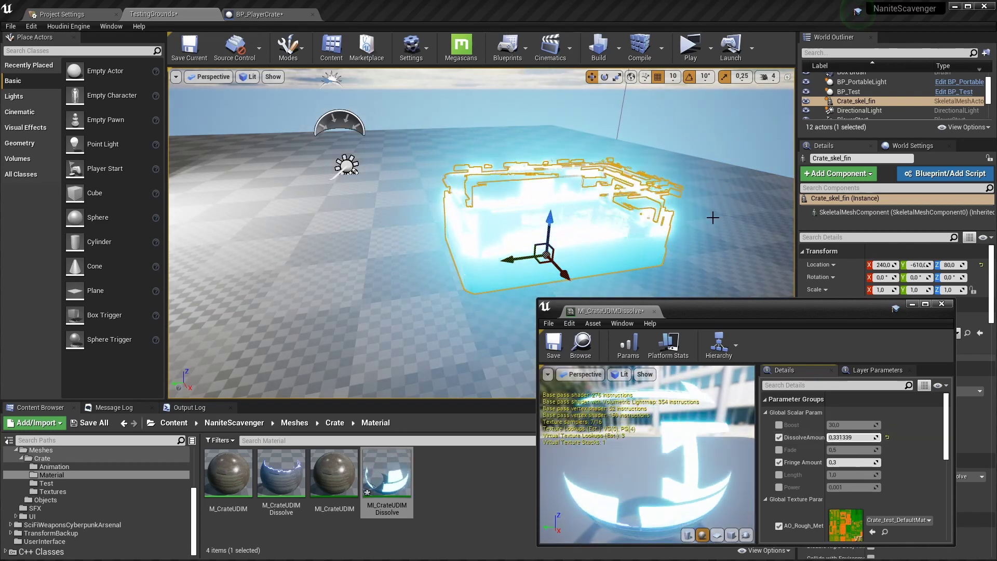
pyautogui.click(741, 134)
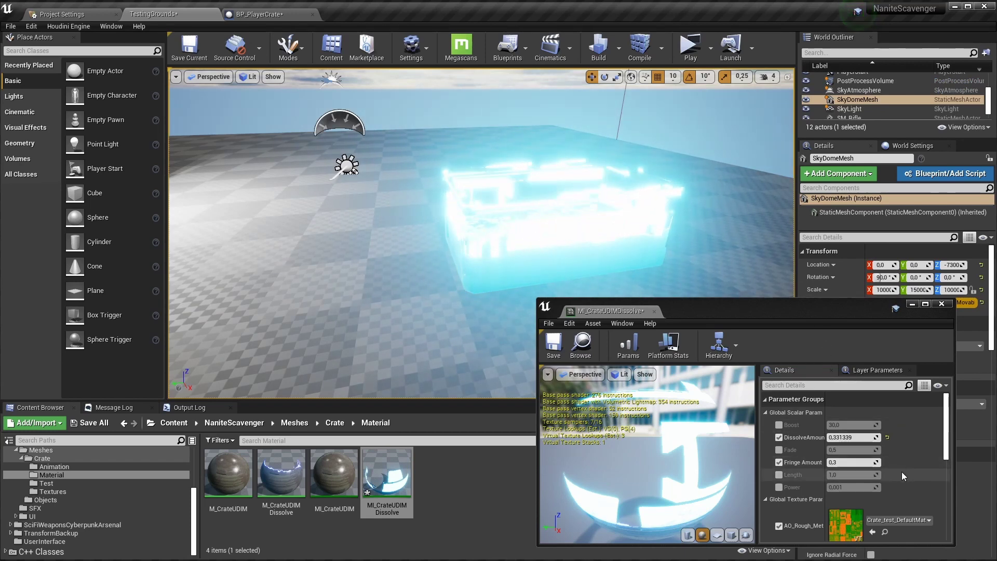
pyautogui.scroll(-1, 902, 473)
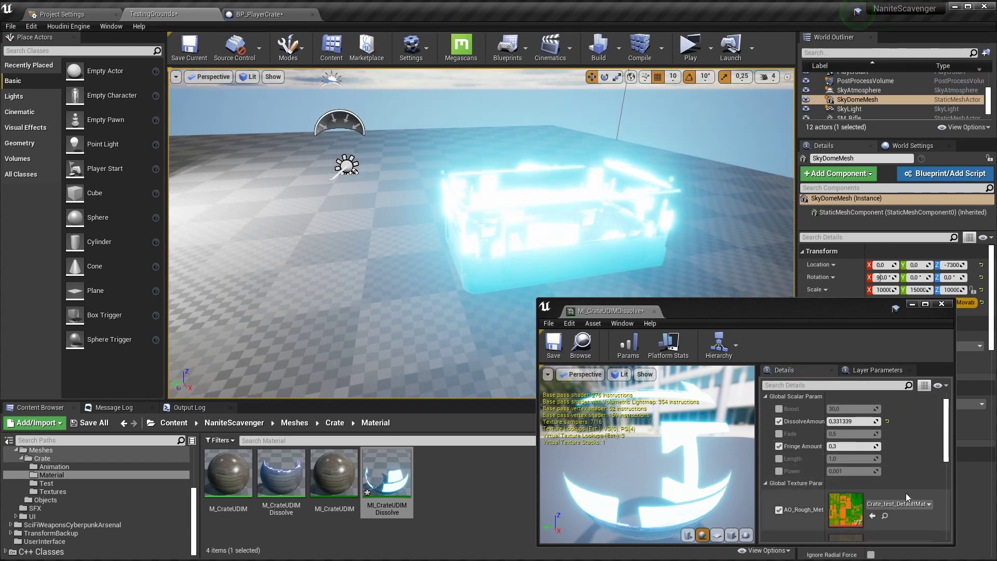
pyautogui.moveTo(858, 422)
pyautogui.mouseDown()
pyautogui.moveTo(925, 422)
pyautogui.moveTo(842, 421)
pyautogui.moveTo(875, 421)
pyautogui.moveTo(862, 421)
pyautogui.mouseUp()
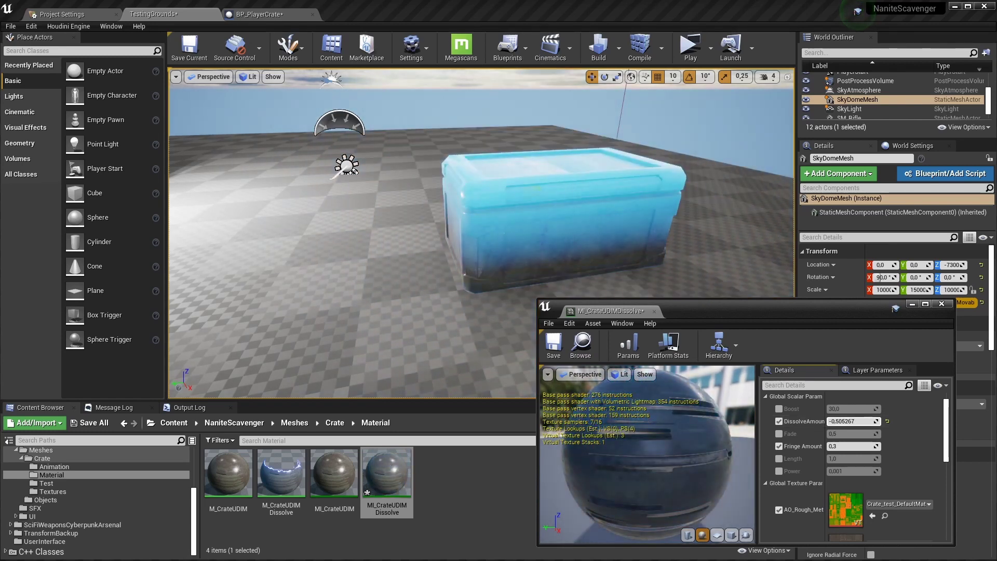
# Override the Length parameter with 0.5 and adjust DissolveAmount to about 0.46
pyautogui.click(779, 459)
pyautogui.click(839, 458)
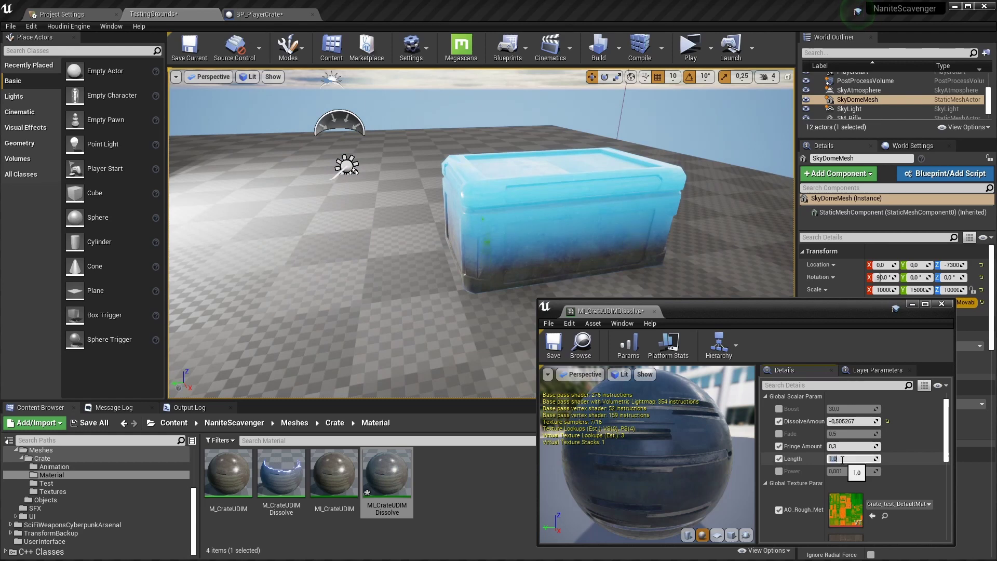
pyautogui.moveTo(855, 421); pyautogui.dragTo(879, 421)
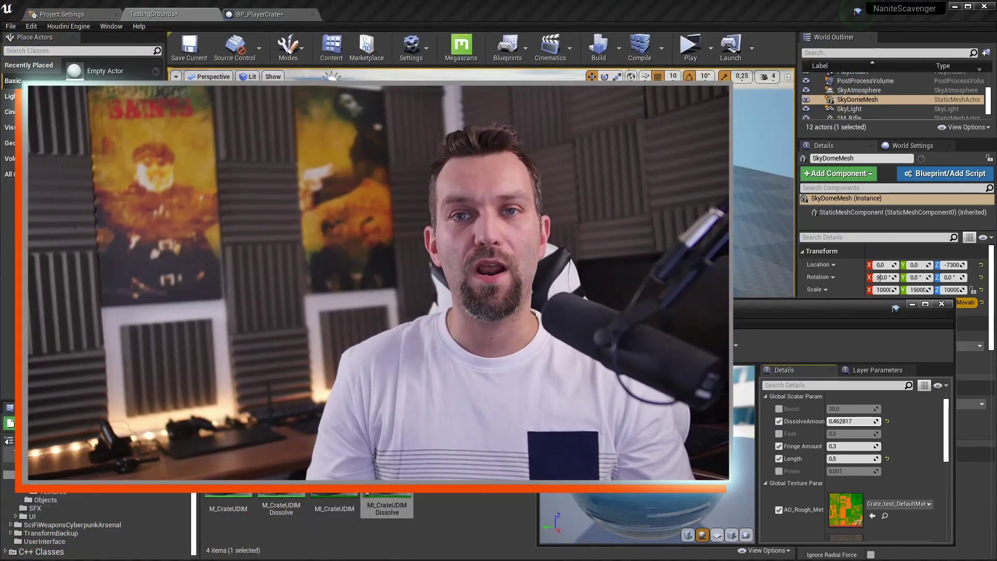